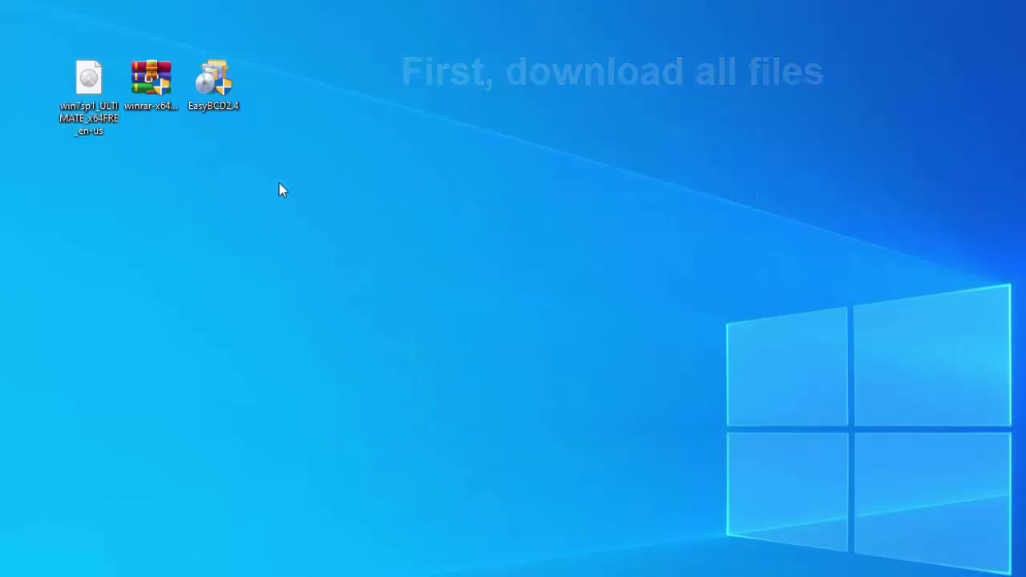
Search for 'disk manager' and open 'Create and format hard disk partitions' (Disk Management)
click(136, 564)
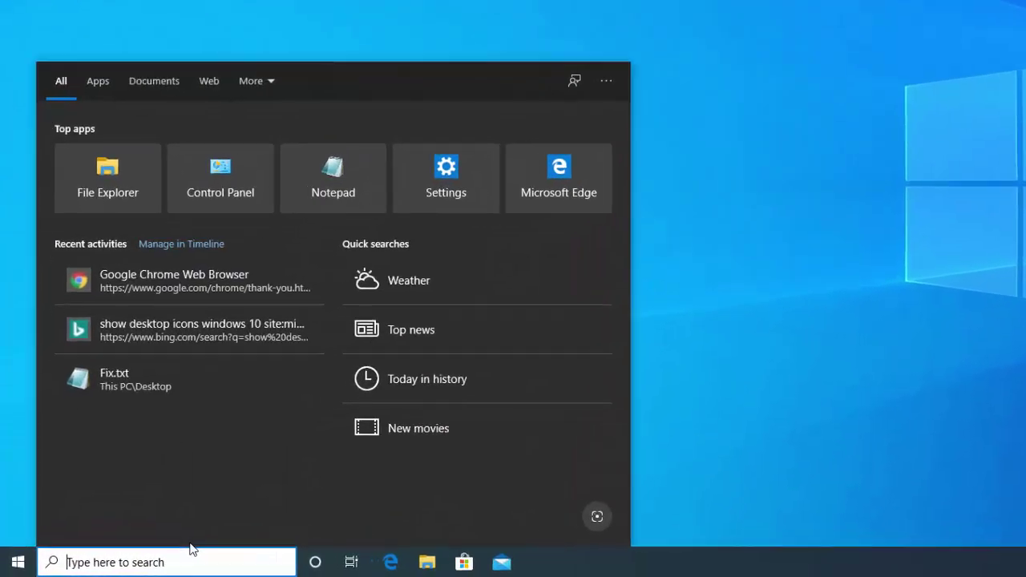
text(disk mam)
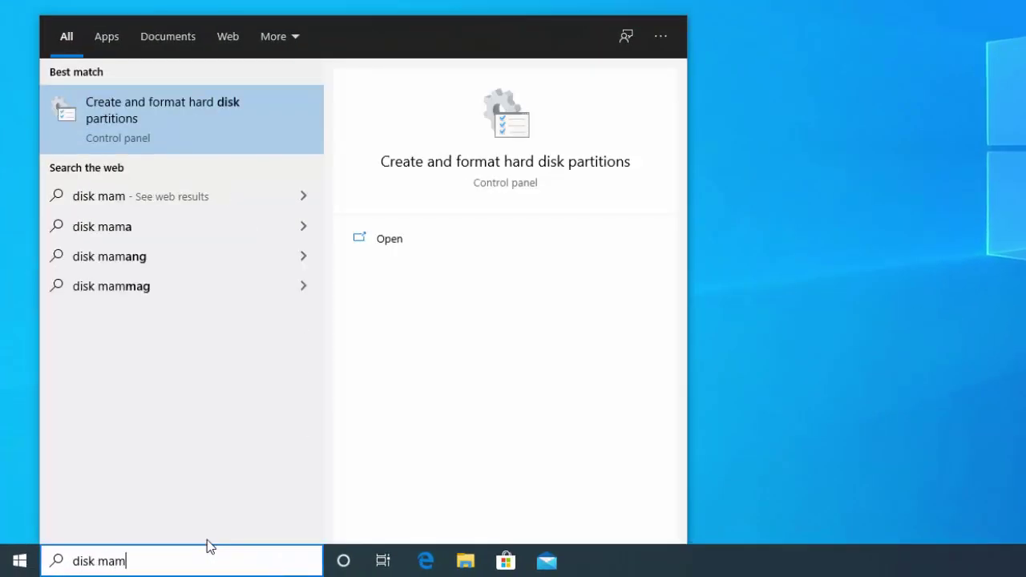
key(BackSpace)
text(nager)
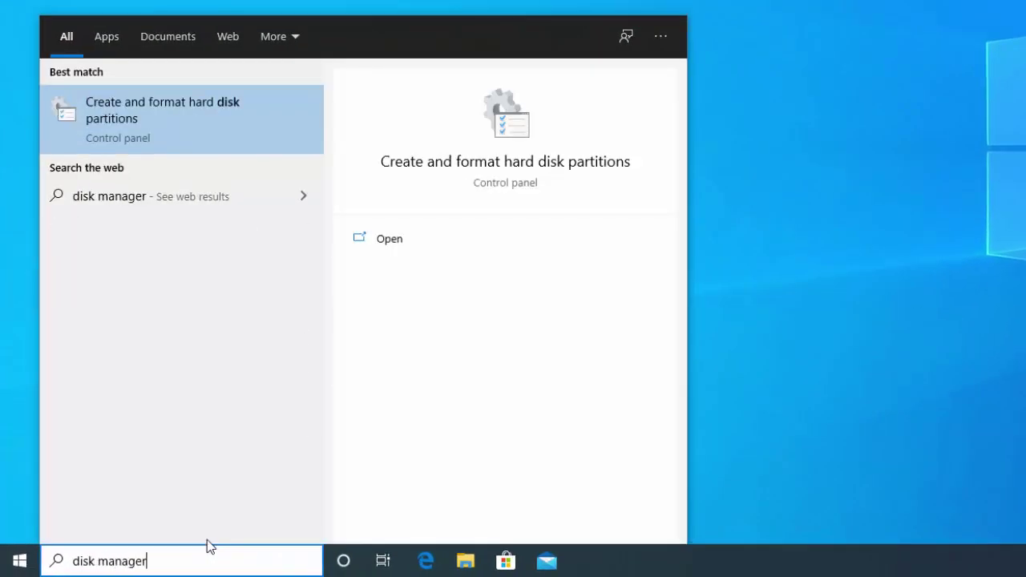
click(210, 128)
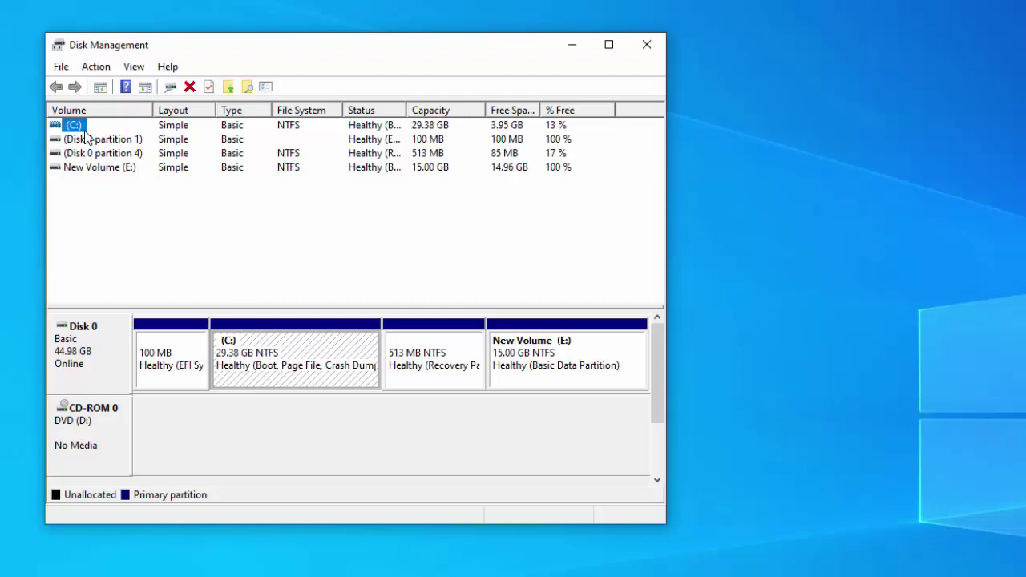
Shrink New Volume (E:) by 10000 MB
click(250, 367)
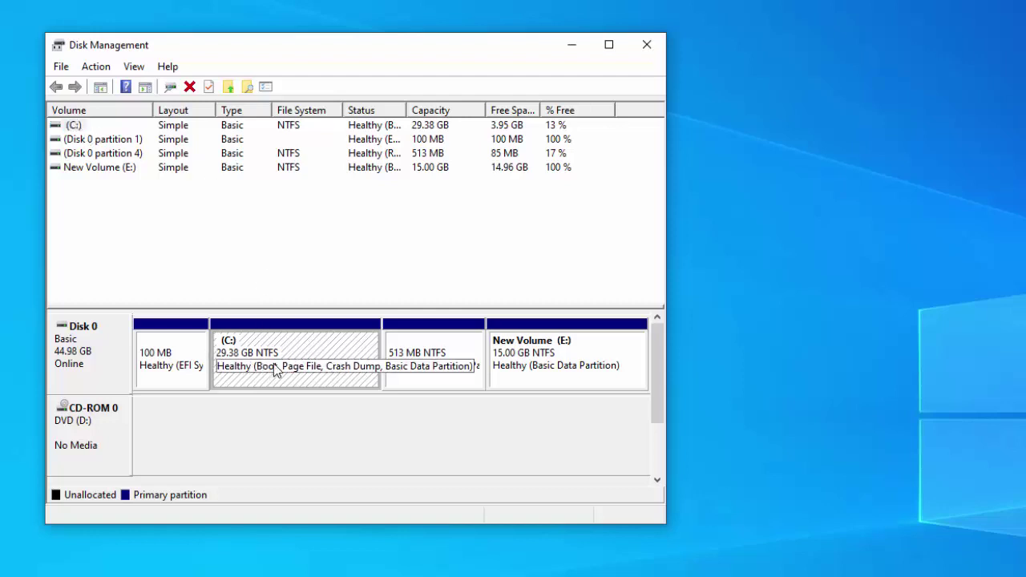
click(442, 373)
click(548, 377)
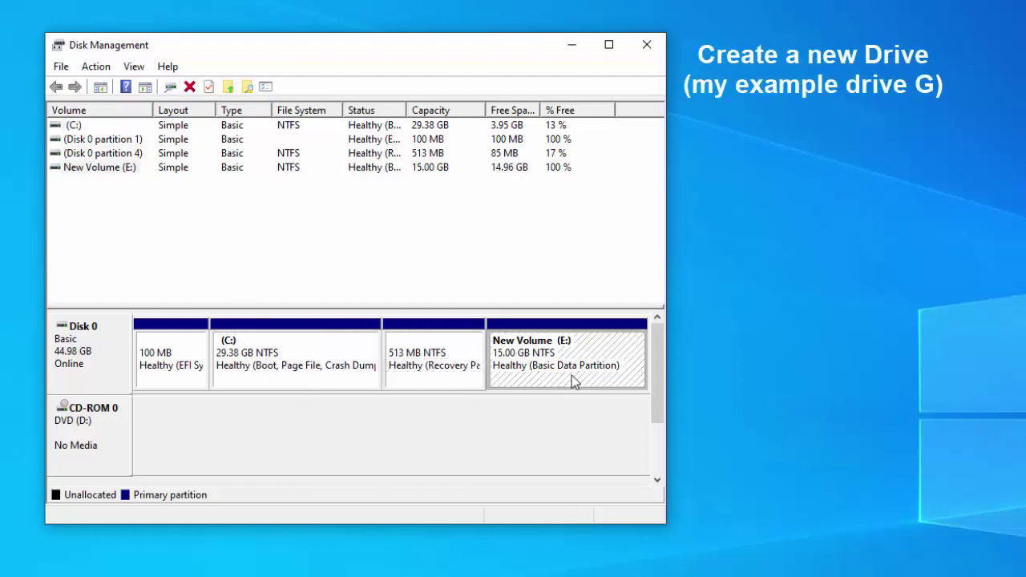
right_click(543, 367)
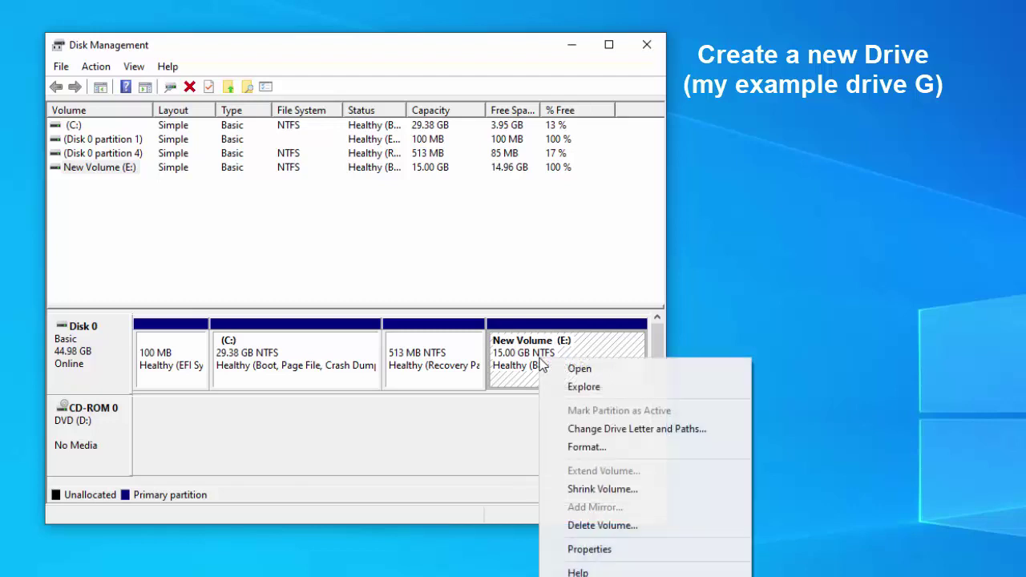
click(632, 486)
text(10000)
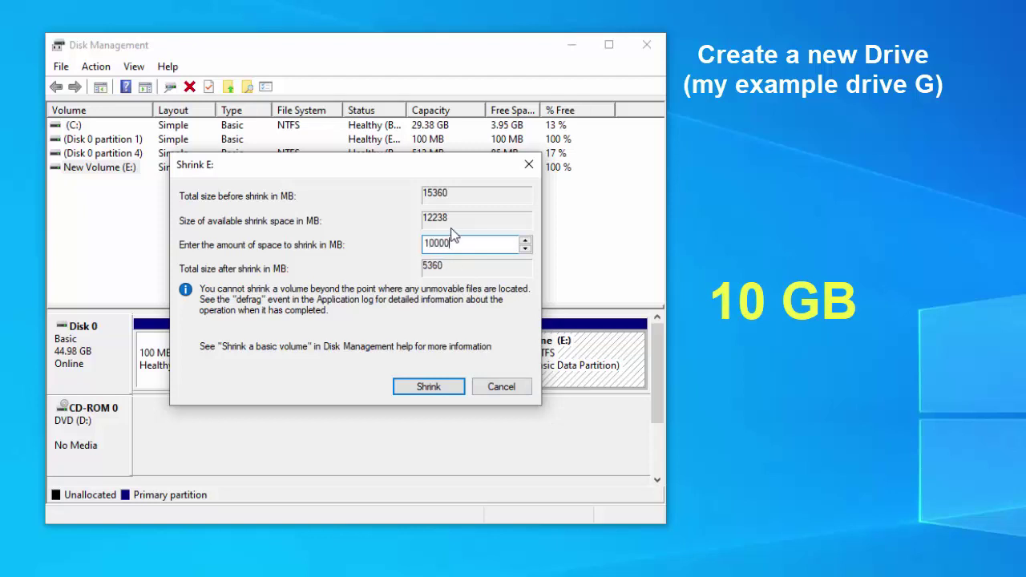
click(444, 387)
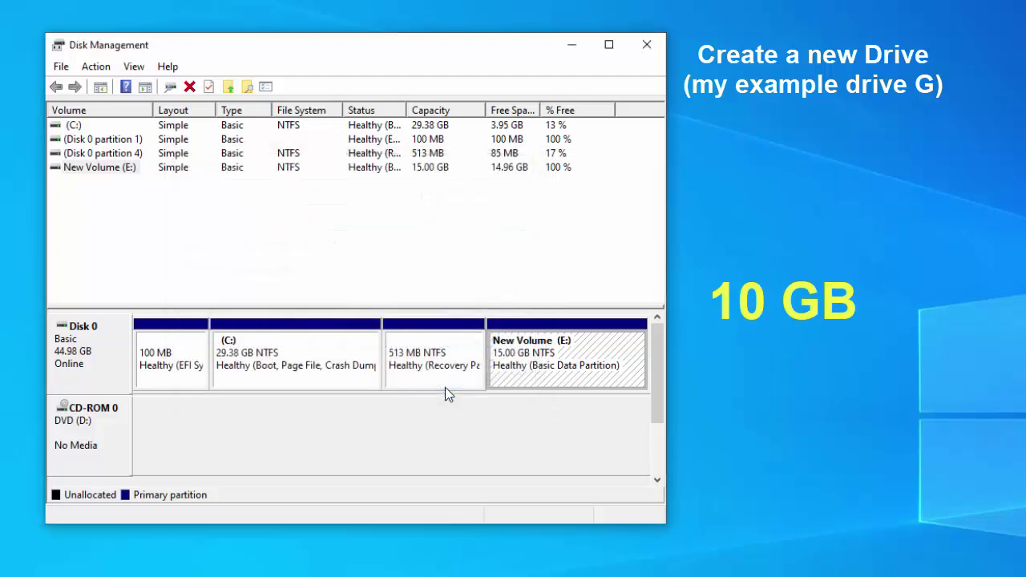
Create a new simple volume on the 9.77 GB unallocated space with drive letter G and default formatting
click(591, 365)
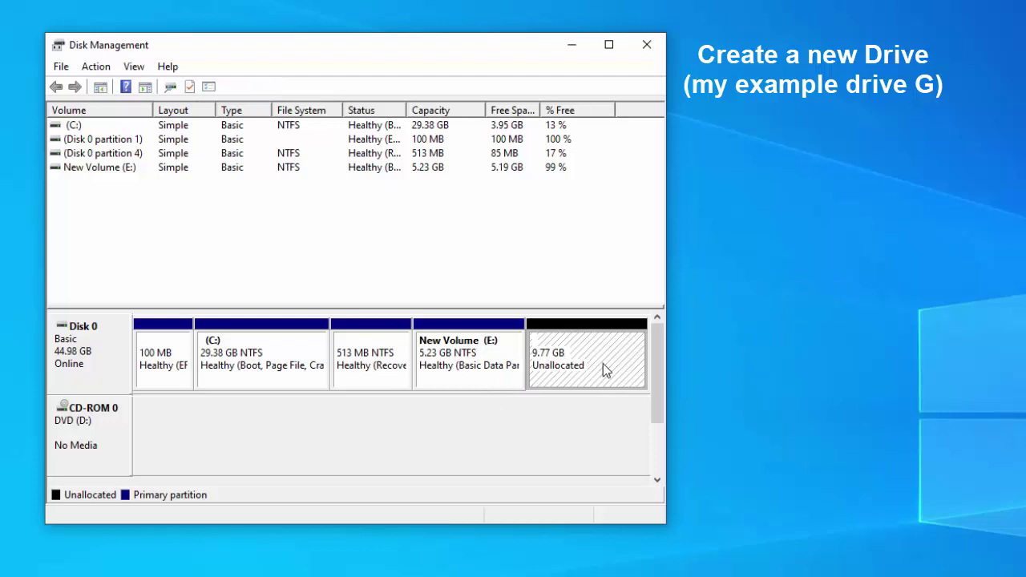
right_click(611, 367)
click(665, 377)
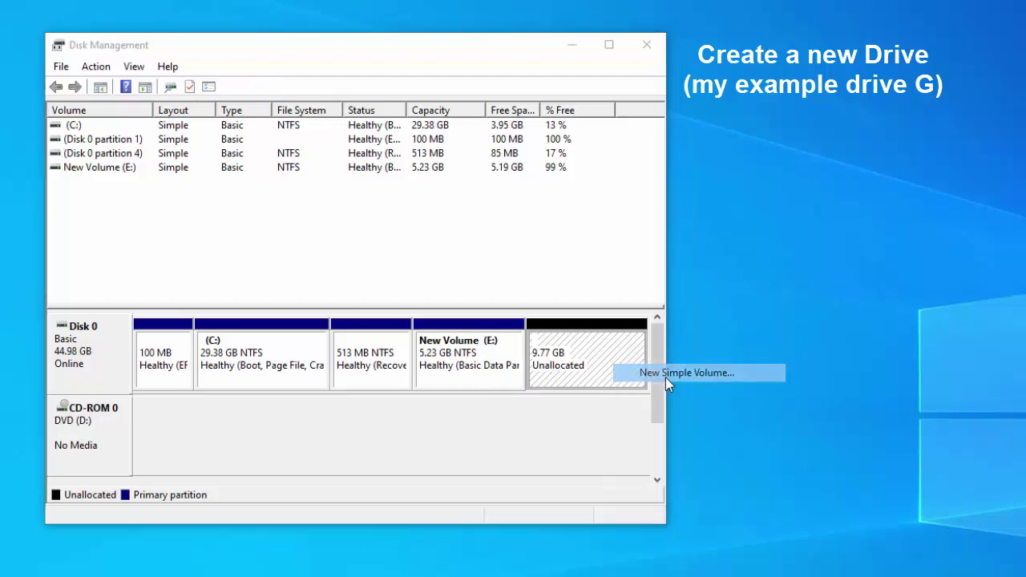
click(375, 425)
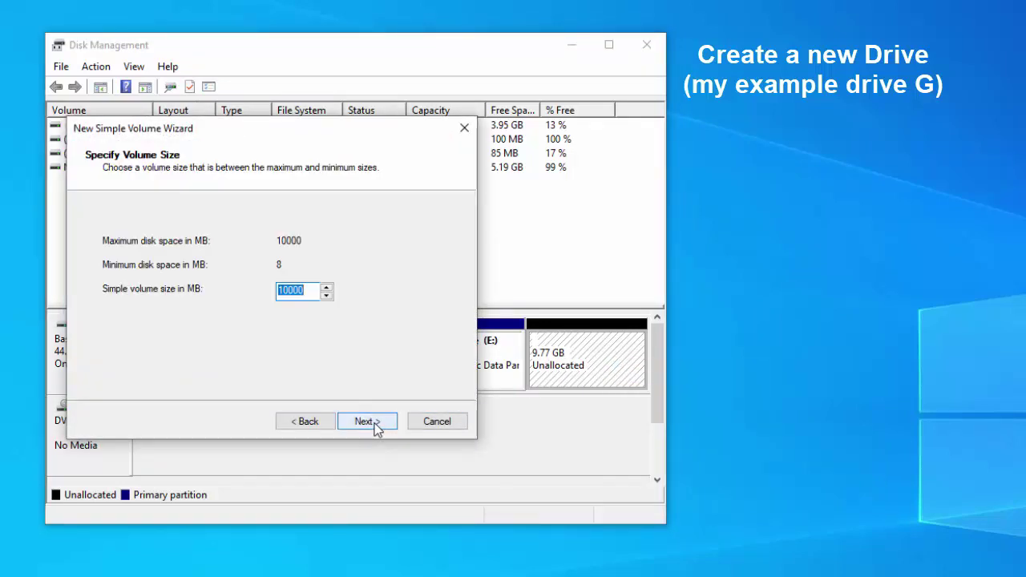
click(377, 425)
click(349, 247)
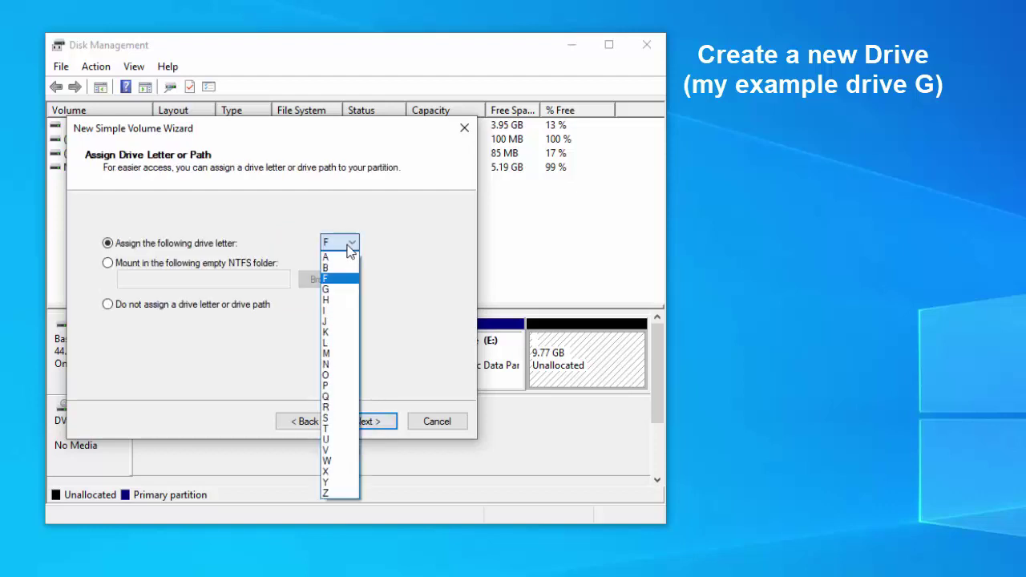
click(350, 290)
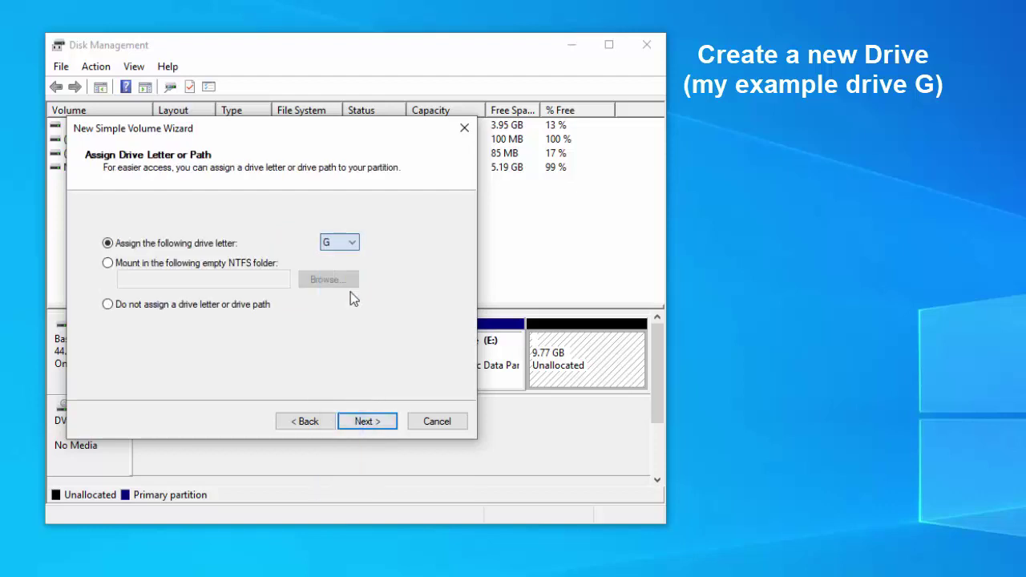
click(388, 429)
click(388, 429)
click(388, 428)
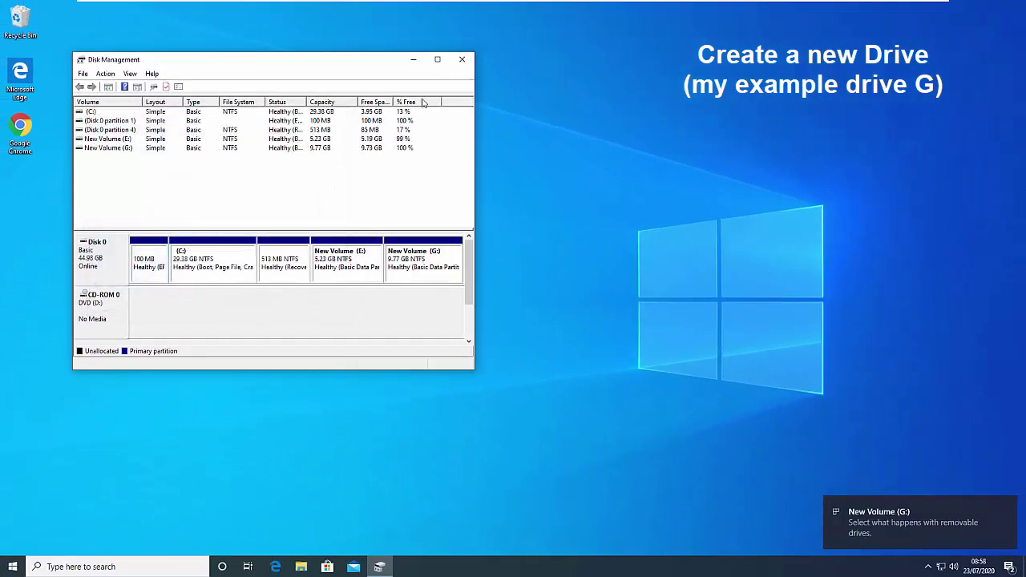
Close Disk Management and check that New Volume (G:) appears under This PC in File Explorer
click(462, 59)
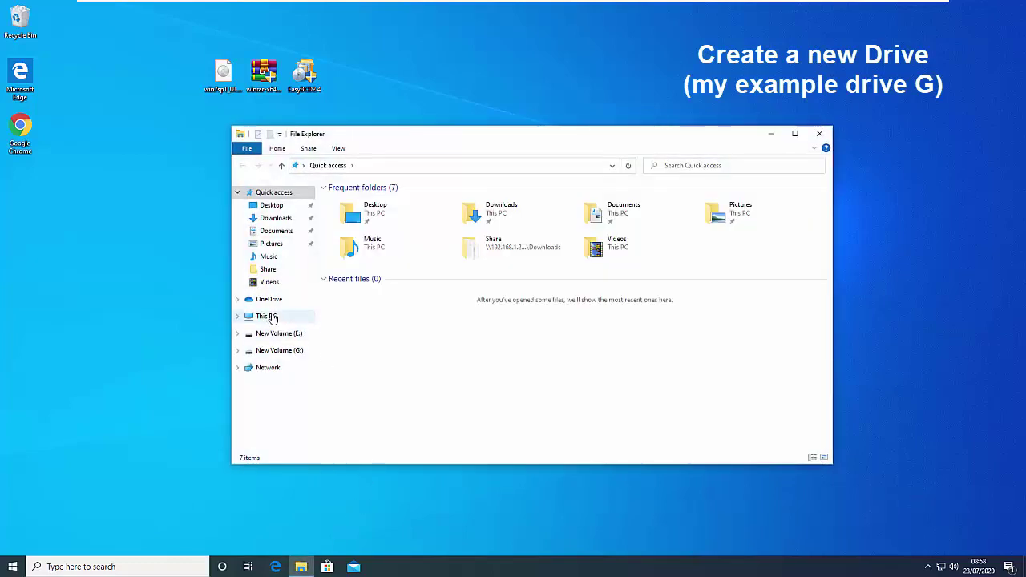
click(278, 316)
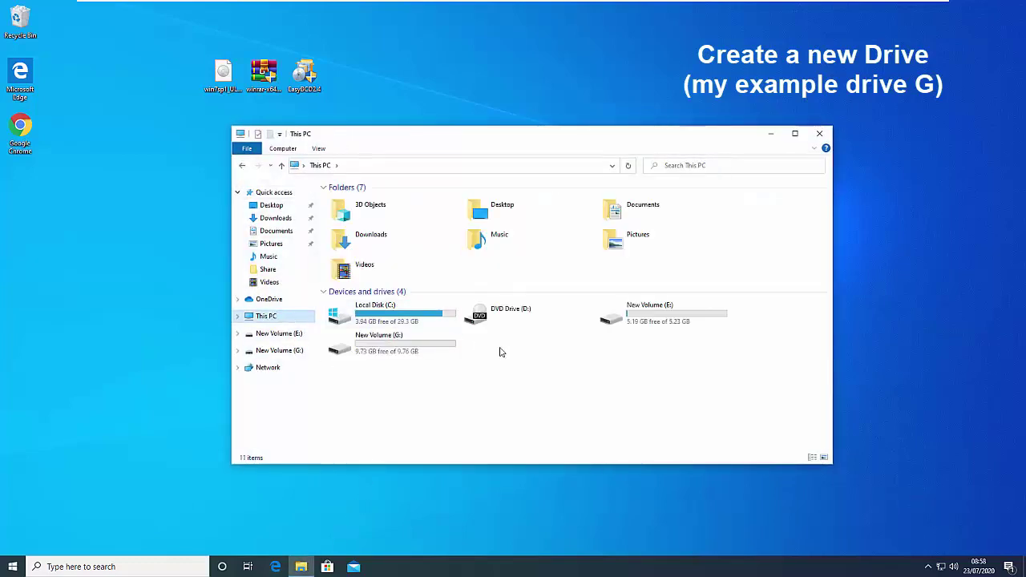
click(389, 351)
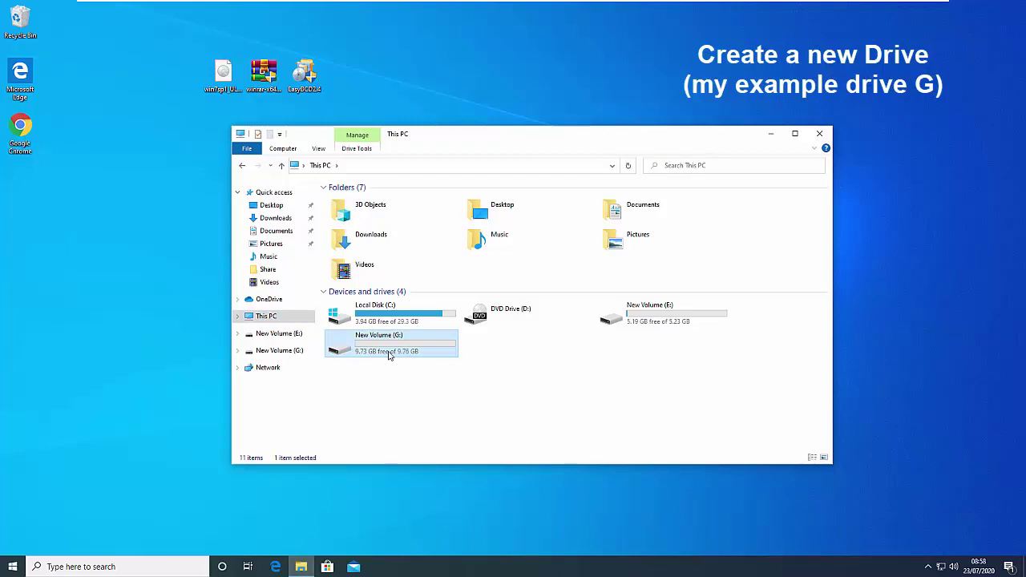
Resize and move File Explorer aside, minimize it, and select the WinRAR installer on the desktop
drag(830, 465, 750, 451)
drag(519, 142, 706, 78)
click(881, 74)
click(274, 97)
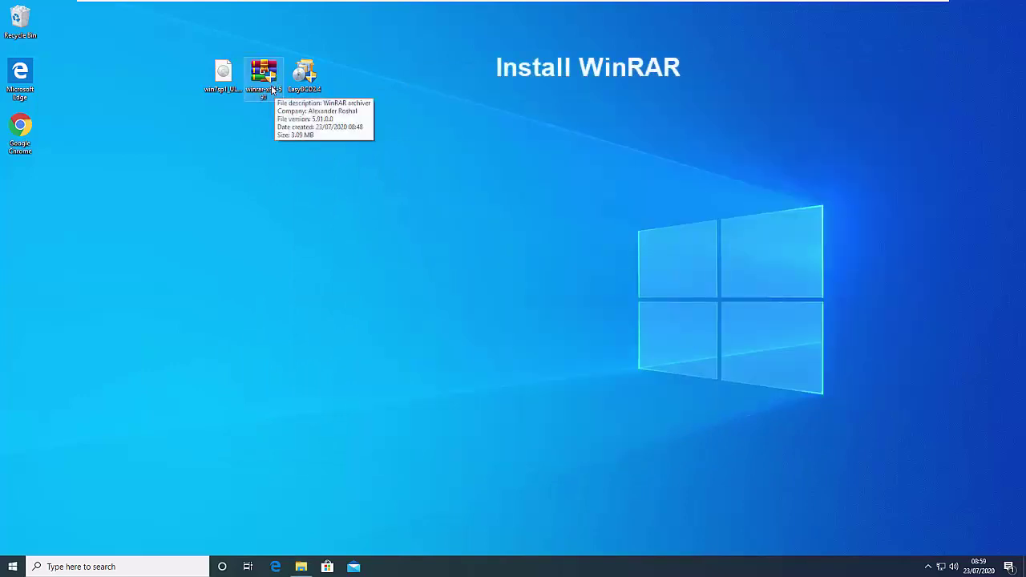
Install WinRAR as administrator with default associations, close its Start Menu folder, and select the Windows 7 ISO
right_click(271, 85)
click(320, 106)
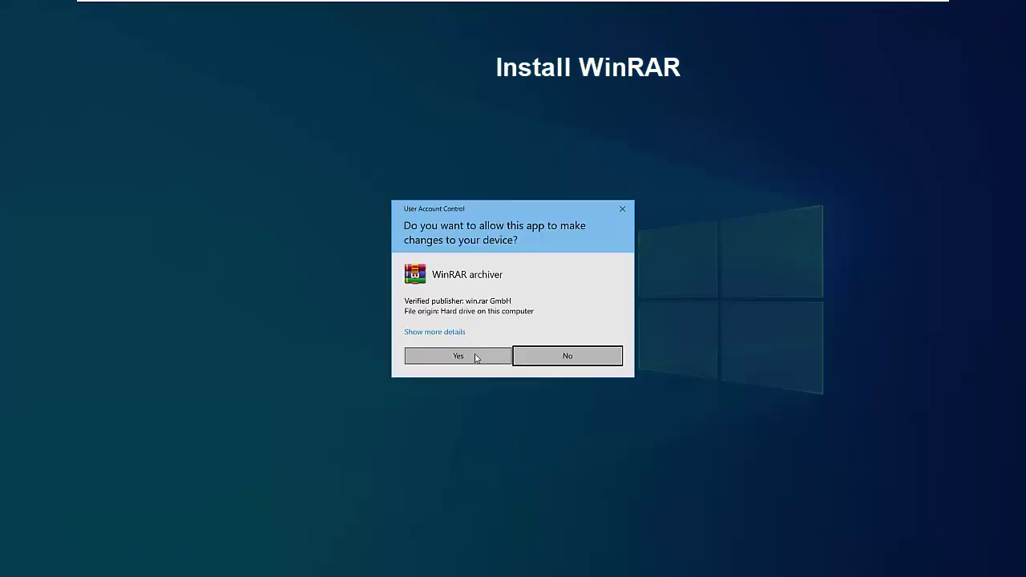
click(474, 355)
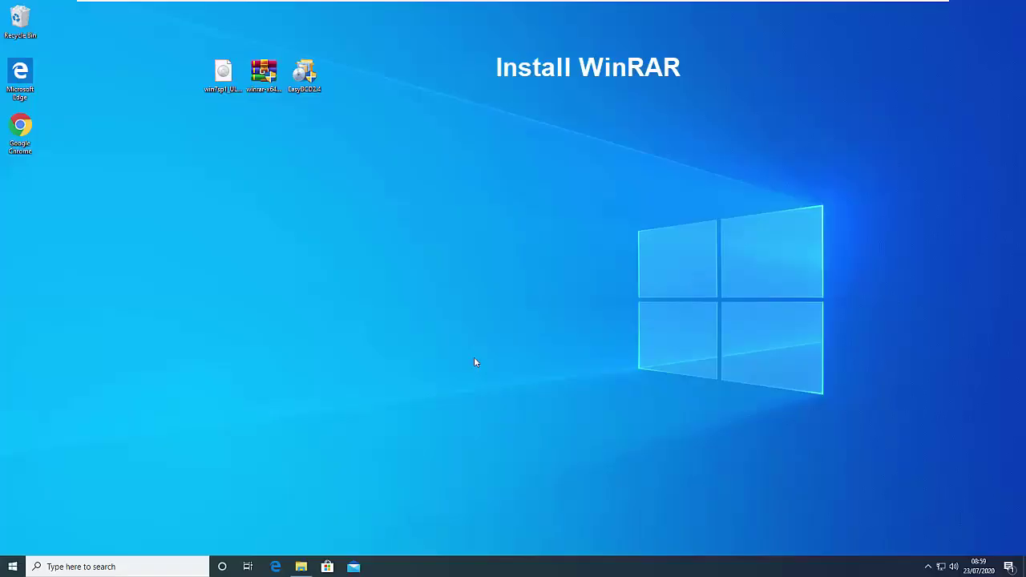
click(490, 386)
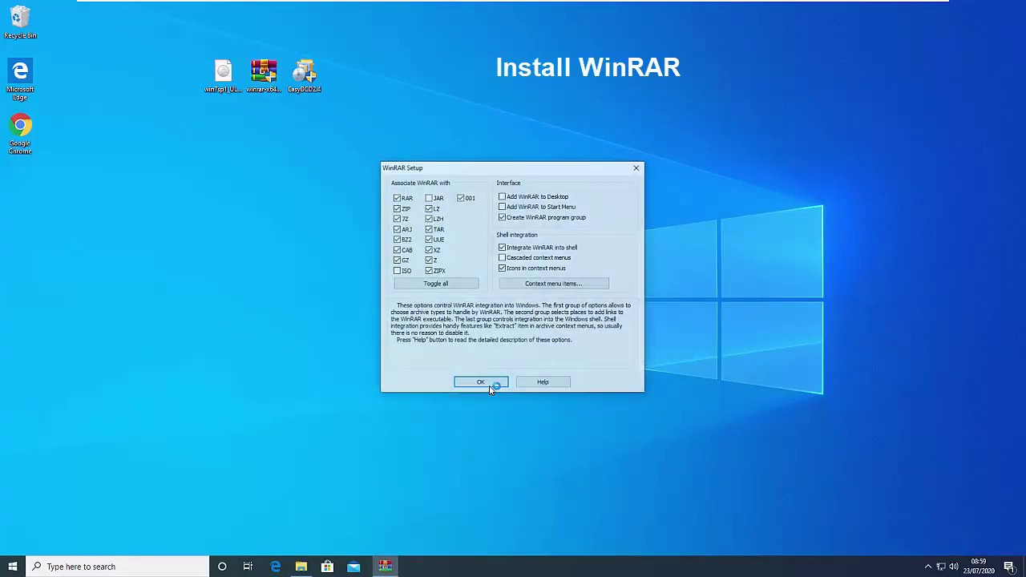
click(490, 386)
click(511, 386)
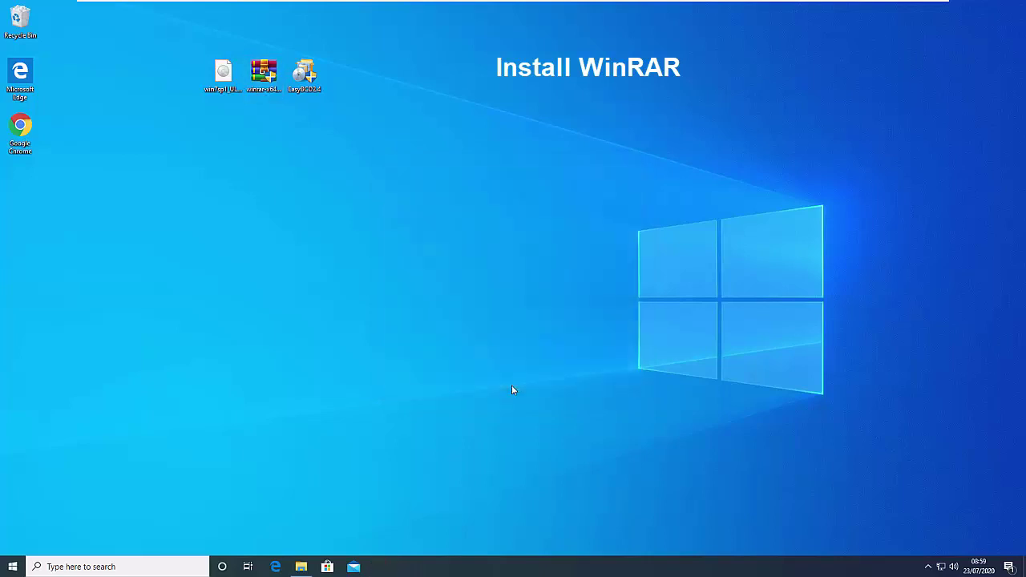
click(938, 95)
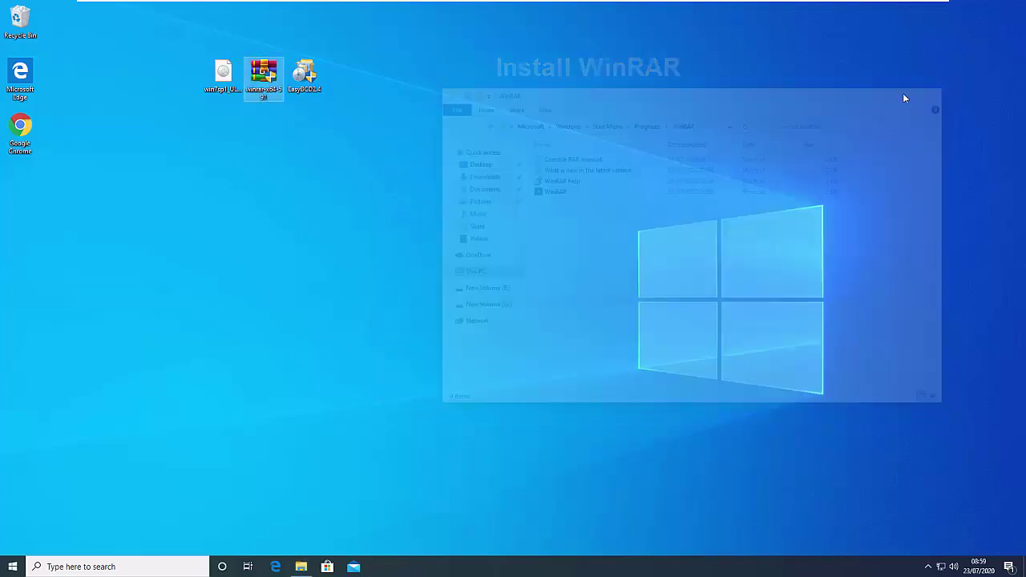
click(222, 90)
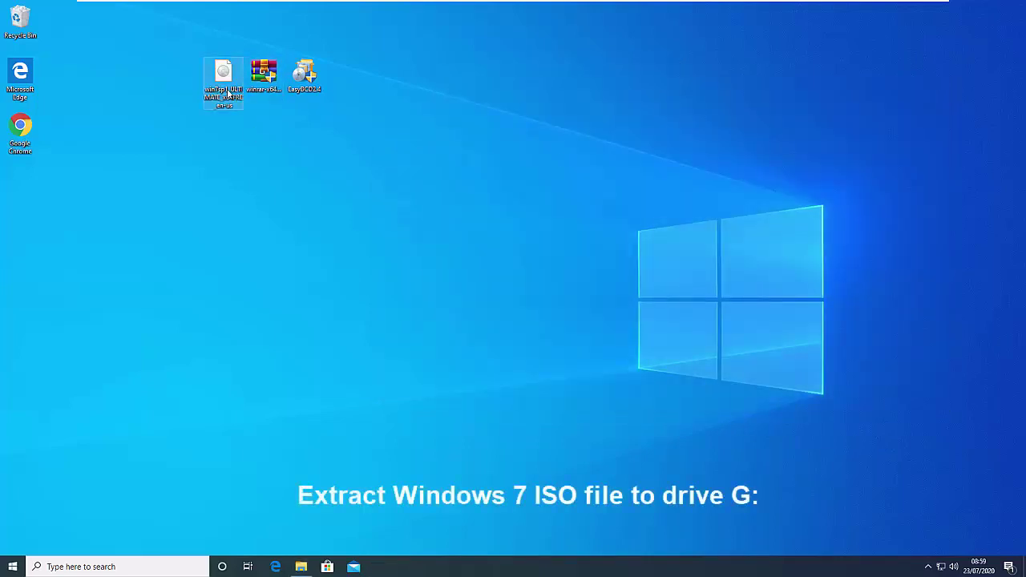
Open the Windows 7 ISO in WinRAR and extract its contents to New Volume (G:)
right_click(228, 94)
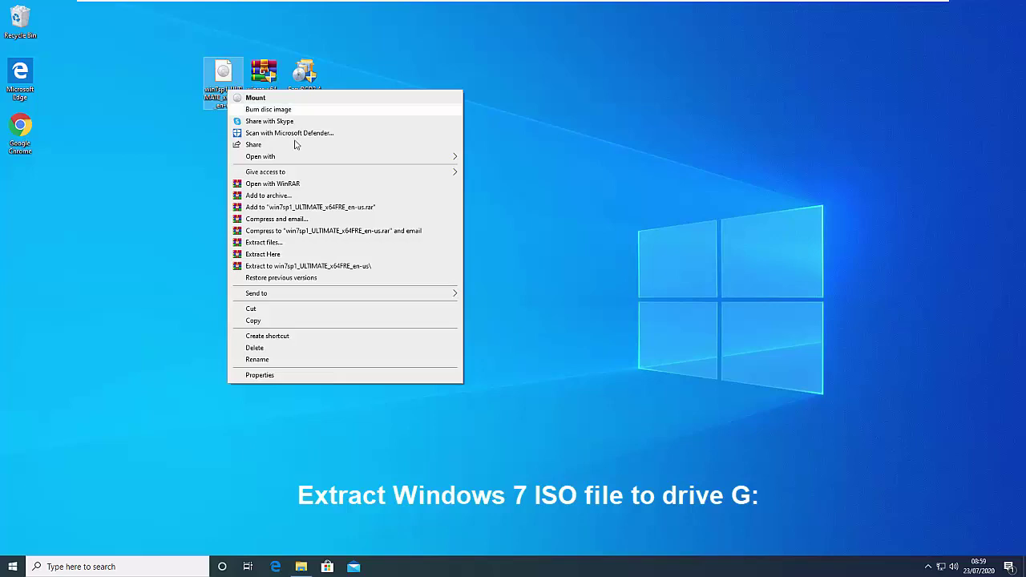
click(316, 184)
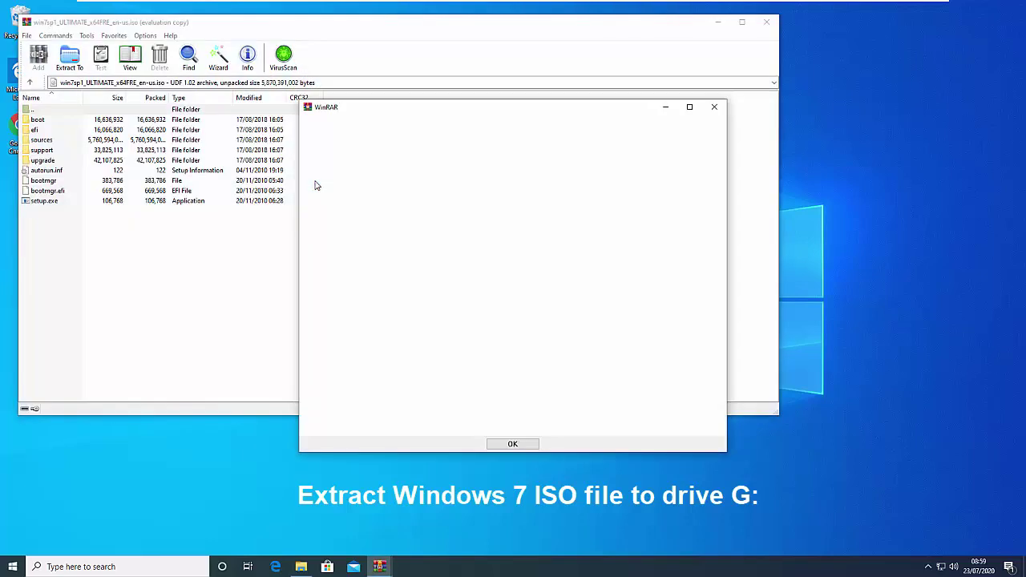
click(715, 105)
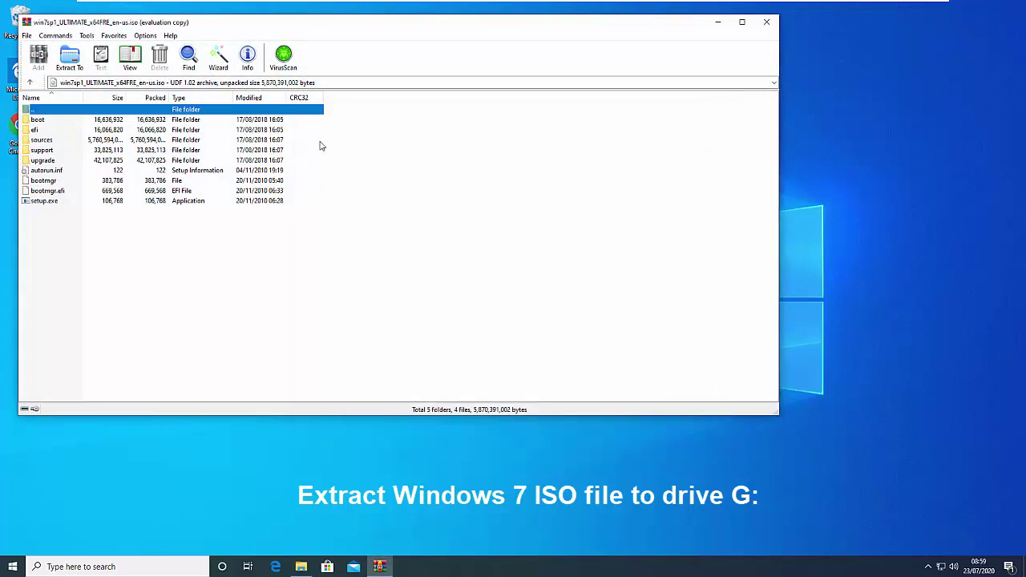
click(75, 61)
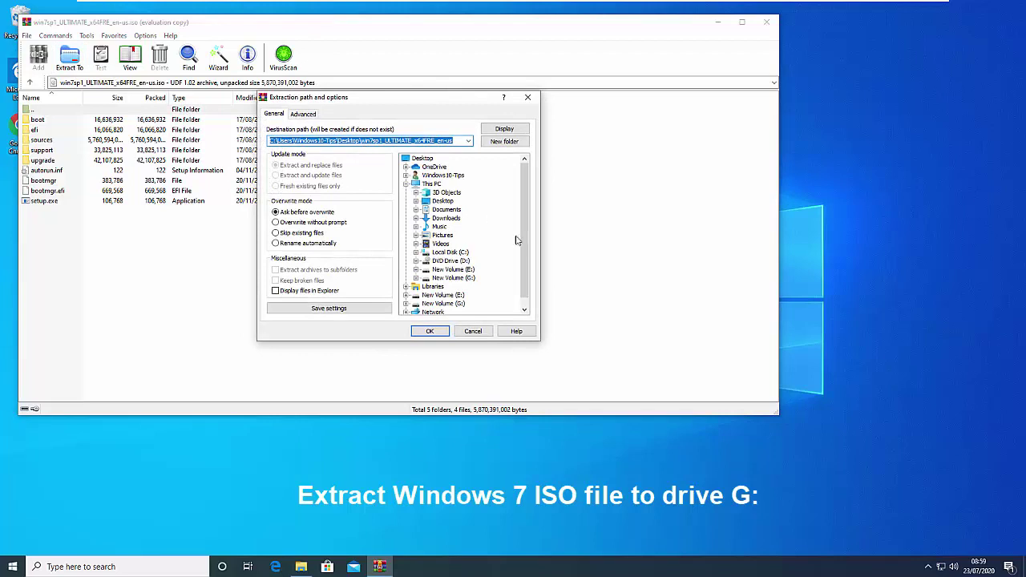
scroll(517, 240, down, 1)
click(443, 296)
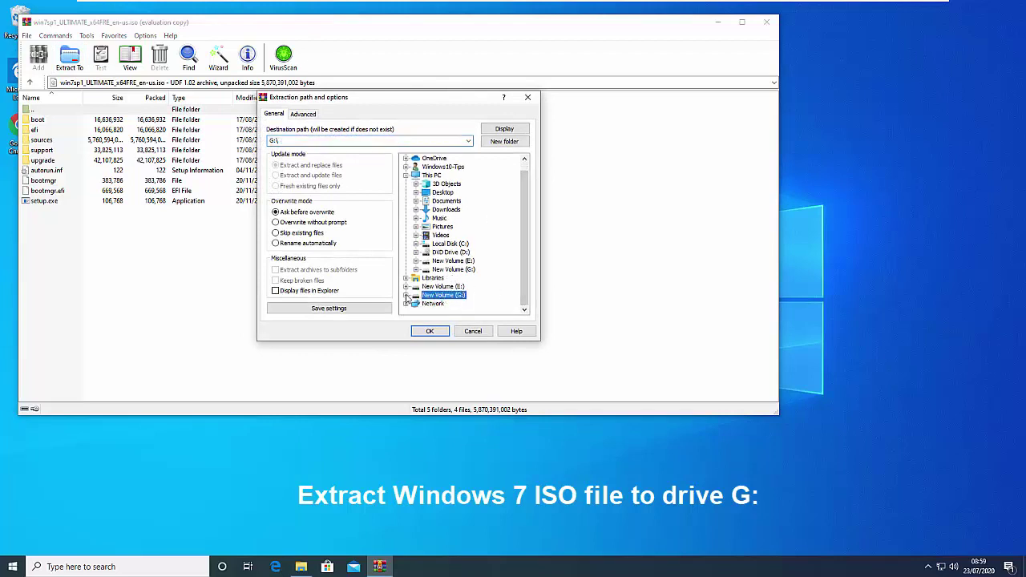
click(443, 331)
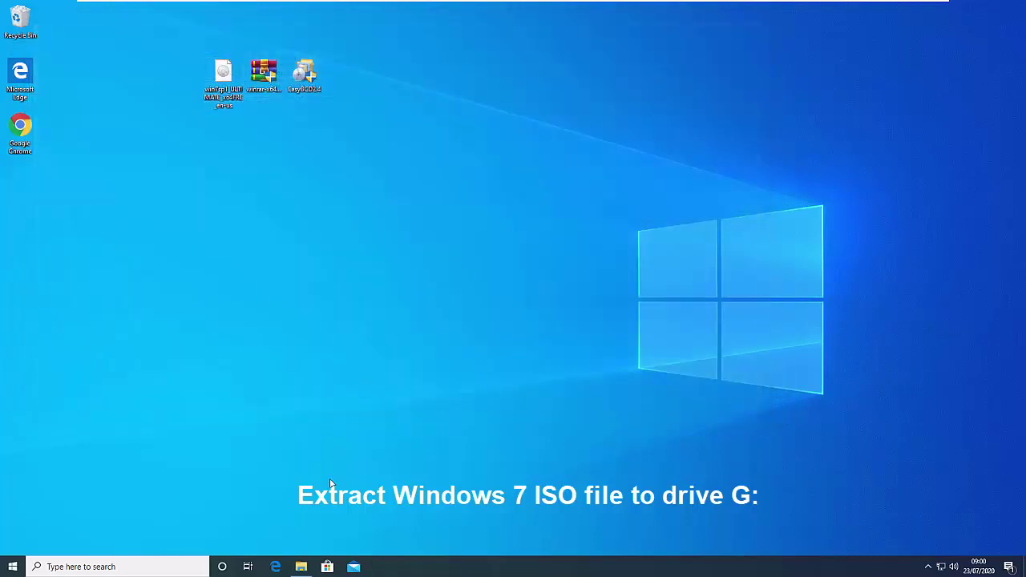
click(299, 566)
drag(640, 80, 334, 84)
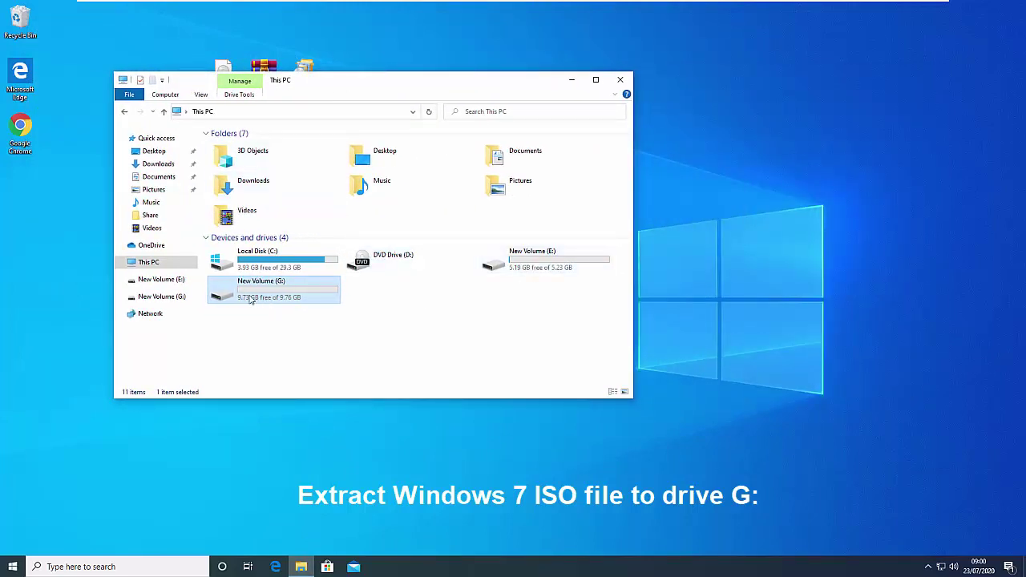
double_click(293, 300)
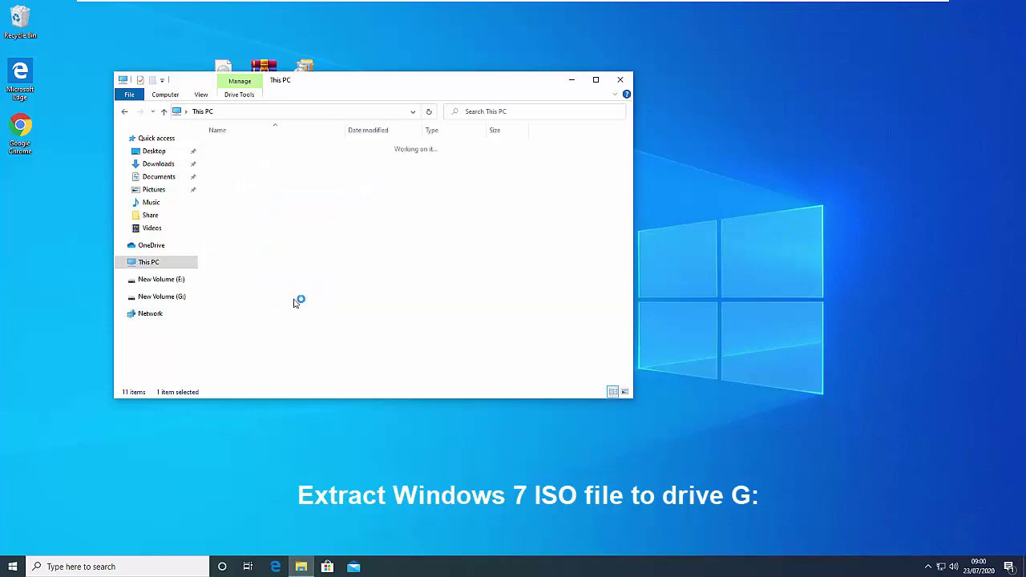
drag(373, 83, 623, 97)
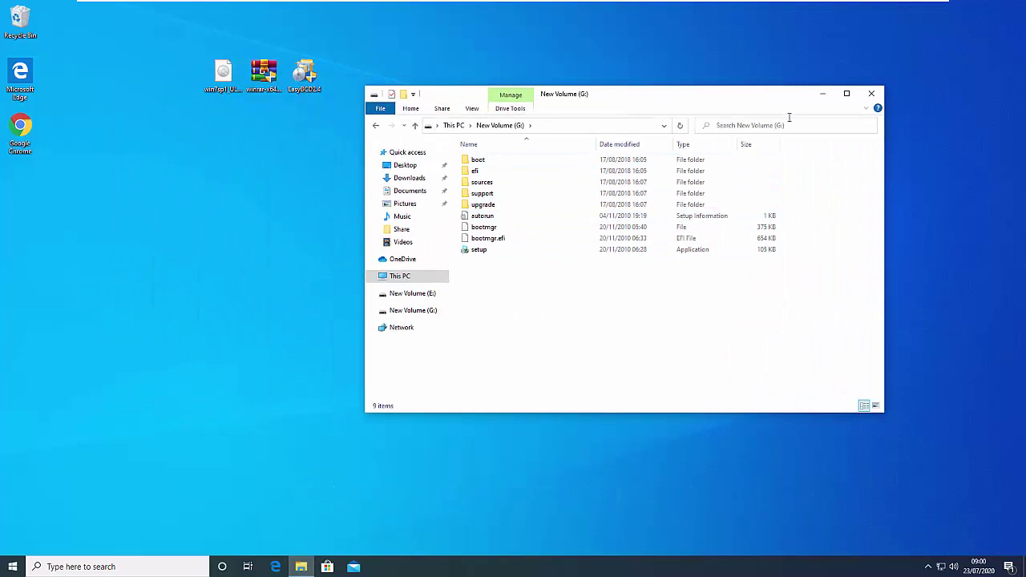
click(823, 94)
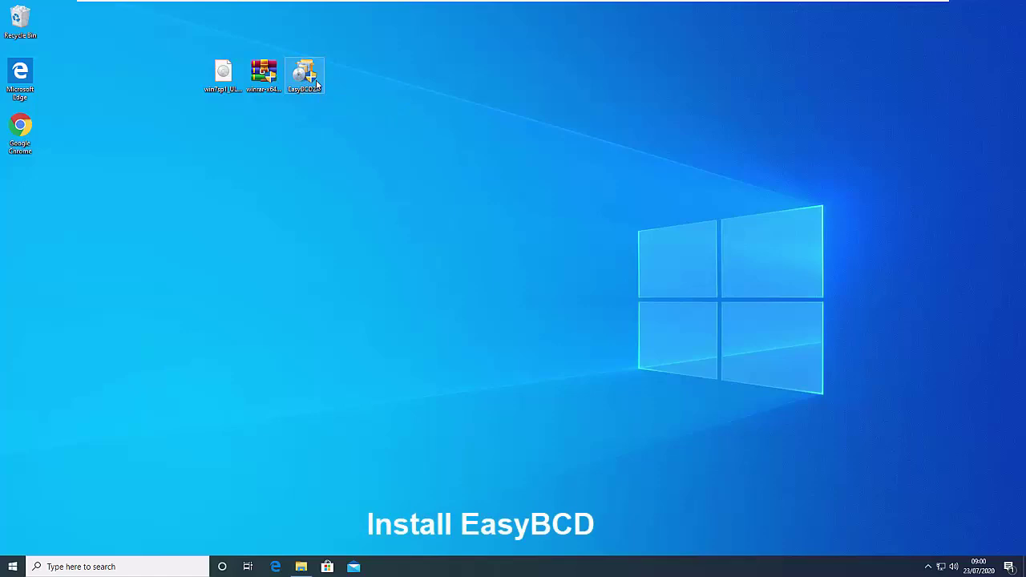
Install EasyBCD 2.4 as administrator with default components and folder, then launch it
right_click(318, 84)
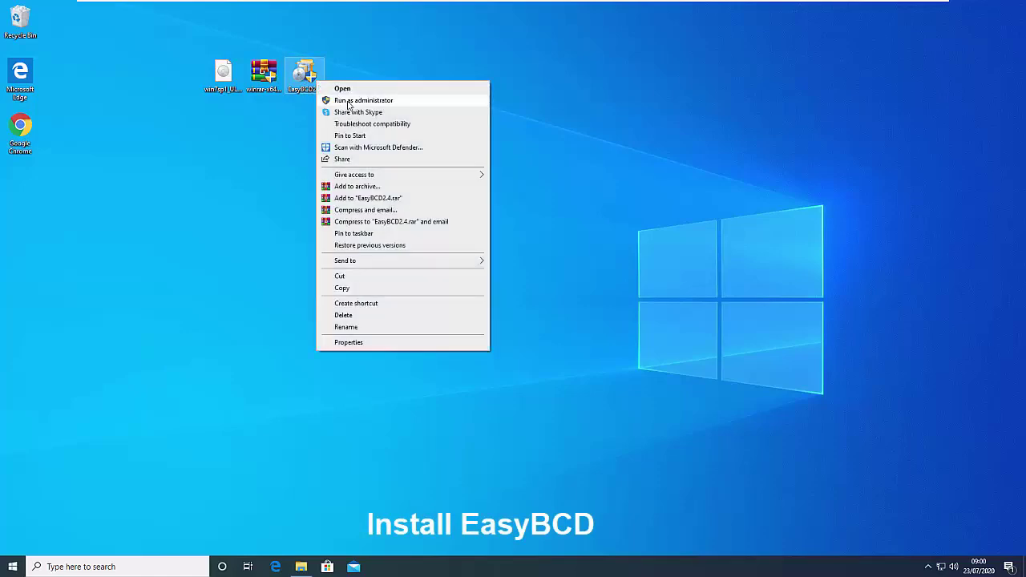
click(347, 100)
click(491, 361)
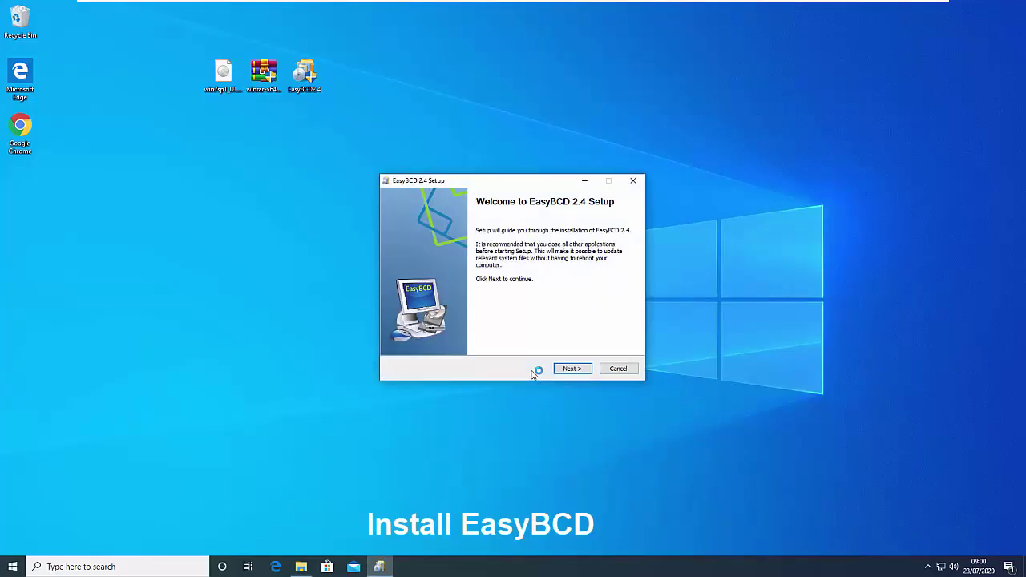
click(572, 369)
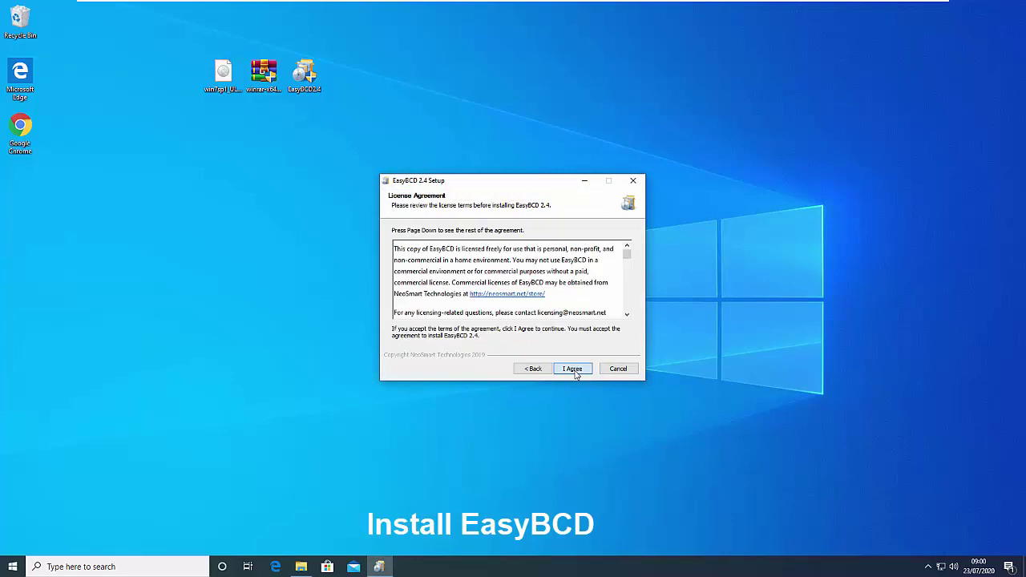
click(572, 369)
click(573, 370)
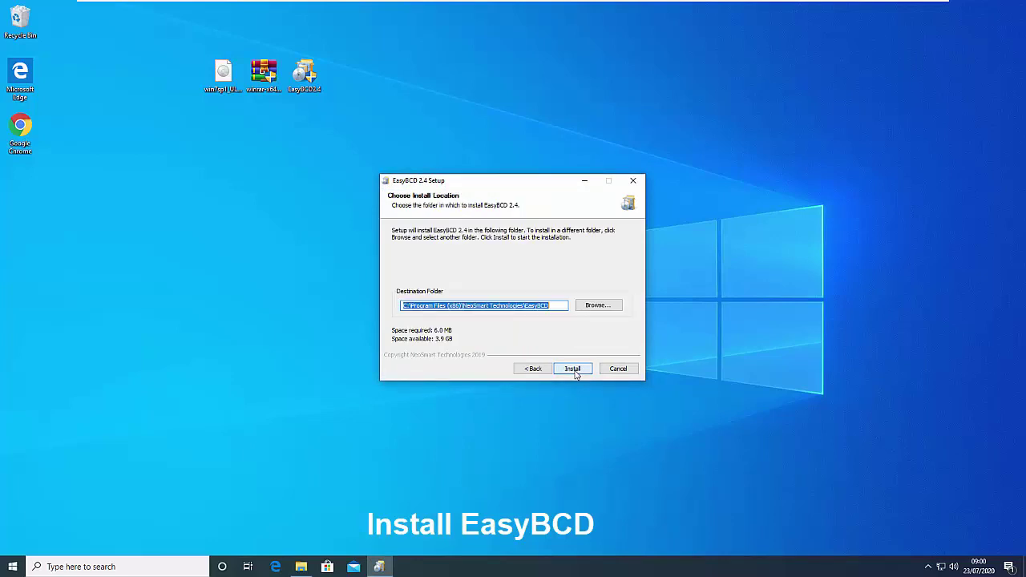
click(573, 369)
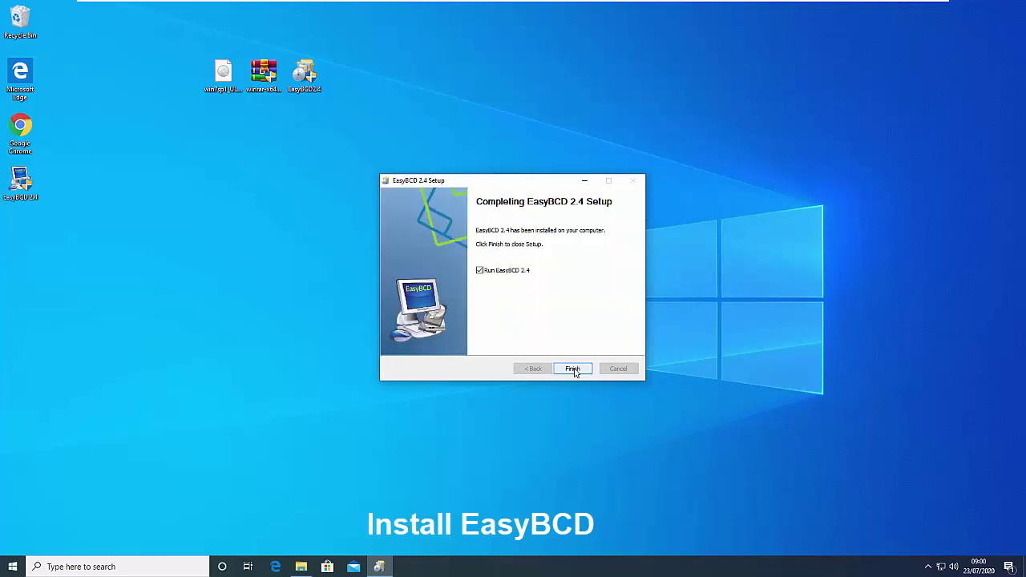
click(572, 370)
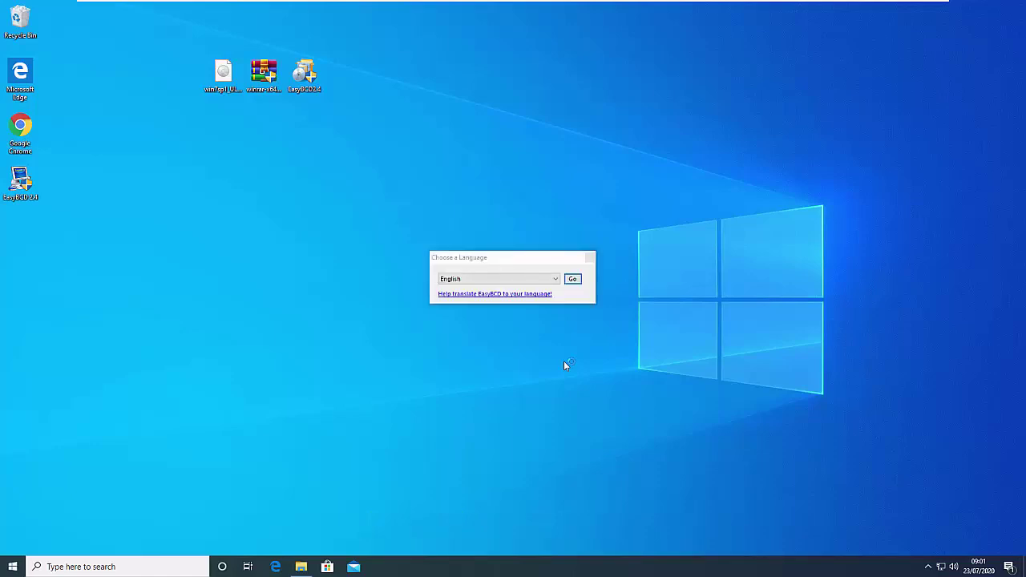
Keep English, acknowledge the licence and EFI notices, review the boot menu, then go to Add New Entry
click(575, 278)
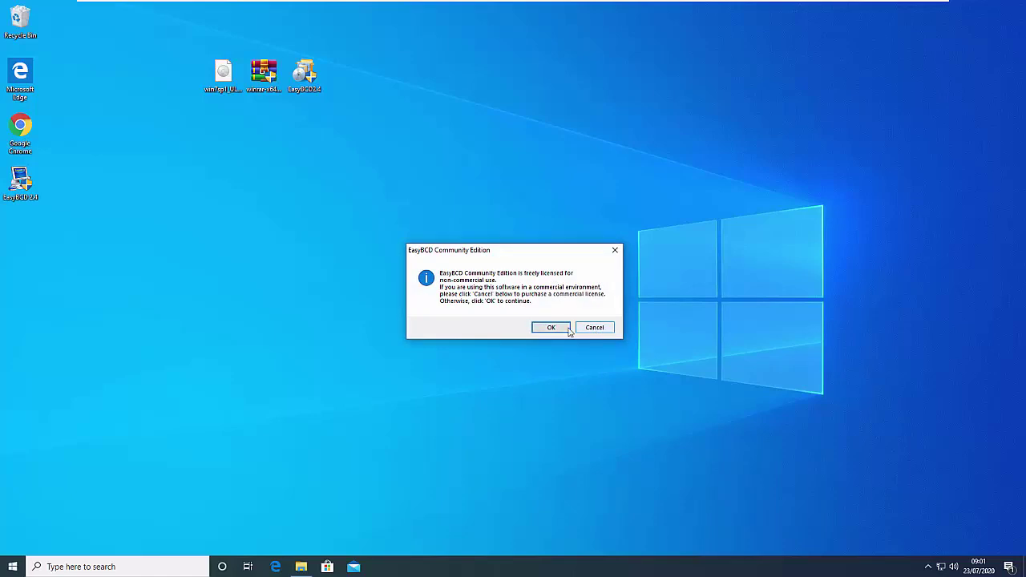
click(559, 327)
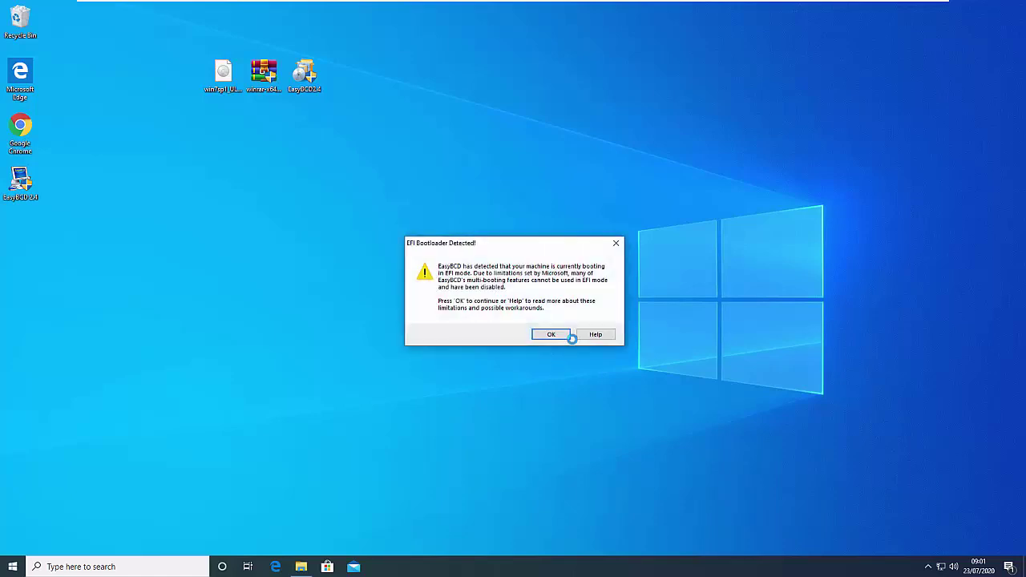
click(558, 337)
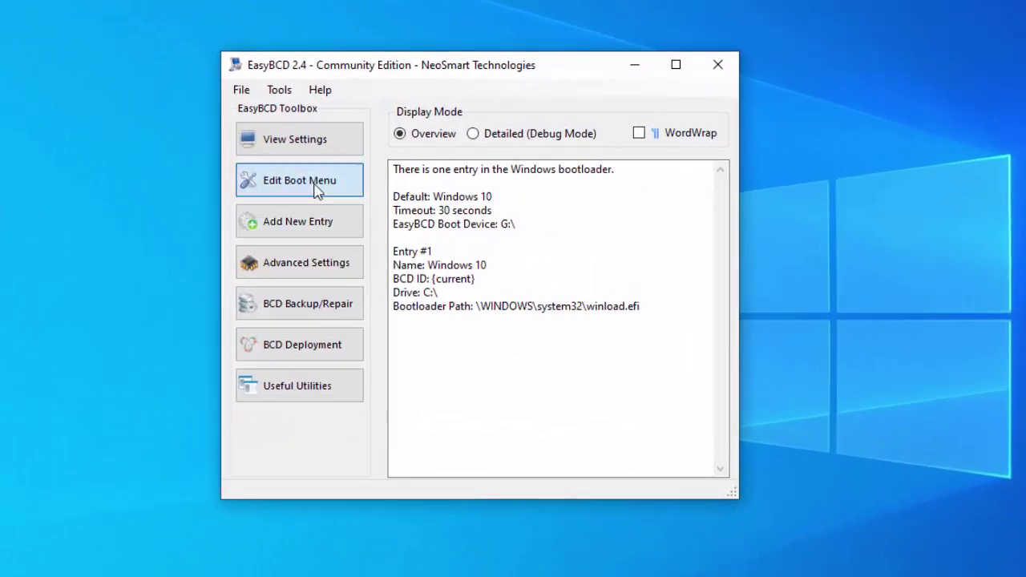
click(318, 190)
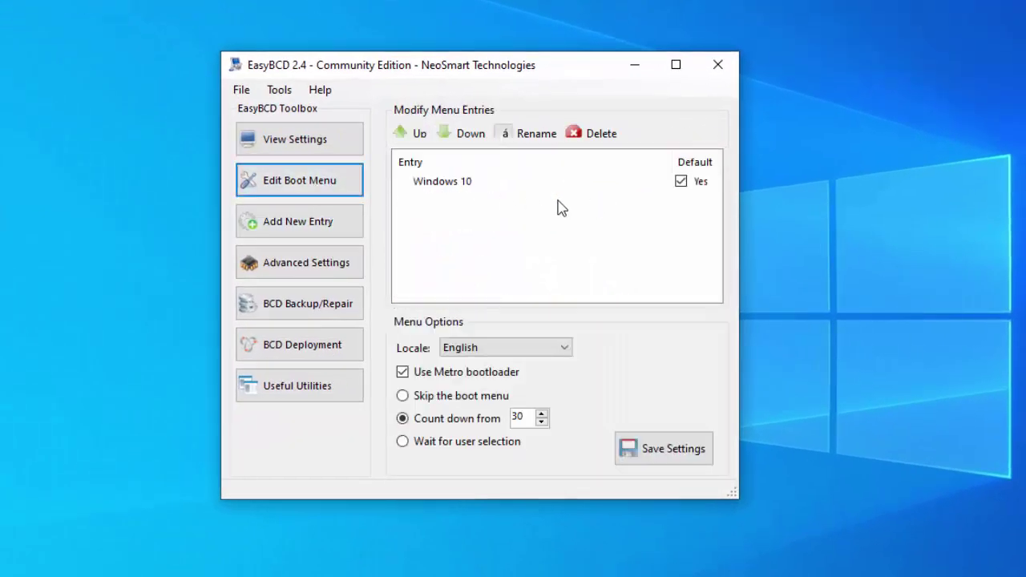
click(320, 228)
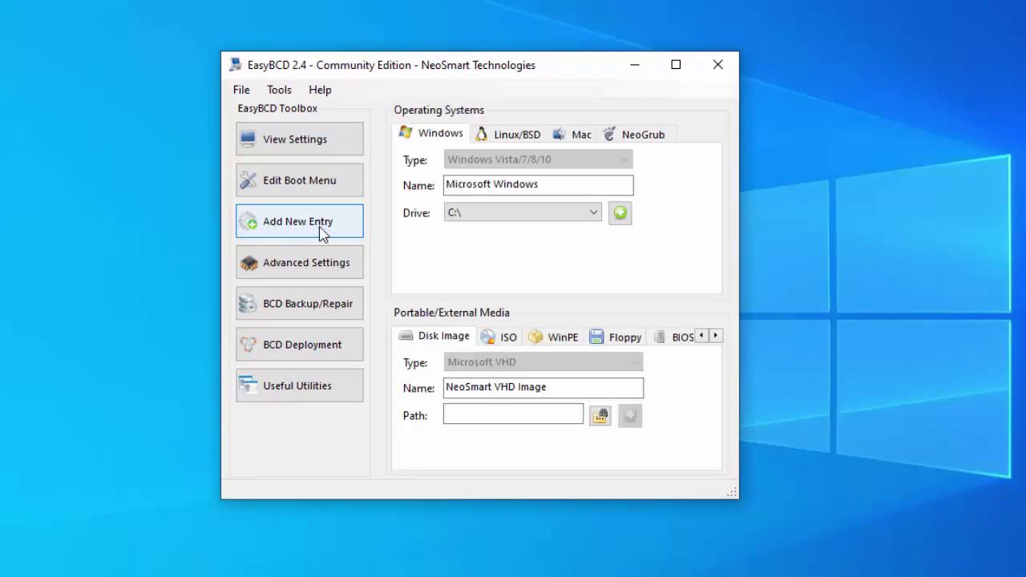
Choose a WinPE entry, name it Windows 7 Installer, and enable EMS
click(565, 337)
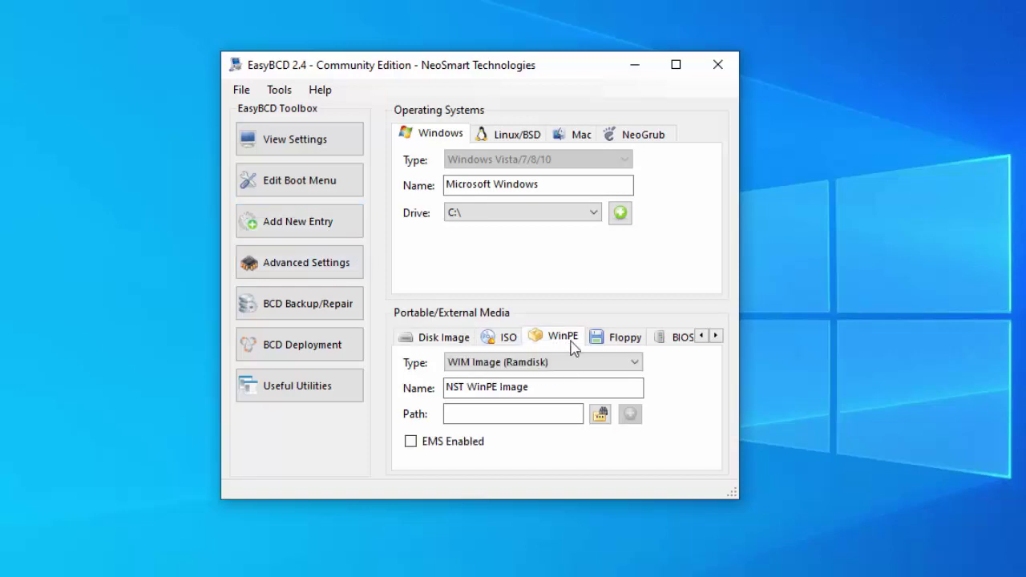
drag(593, 387, 446, 388)
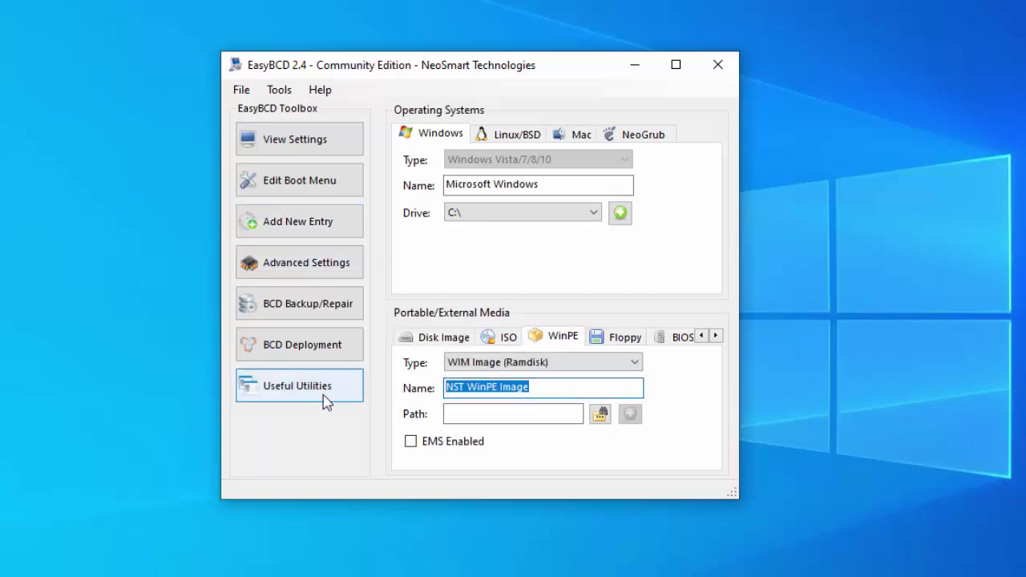
text(Windows 7 Installer)
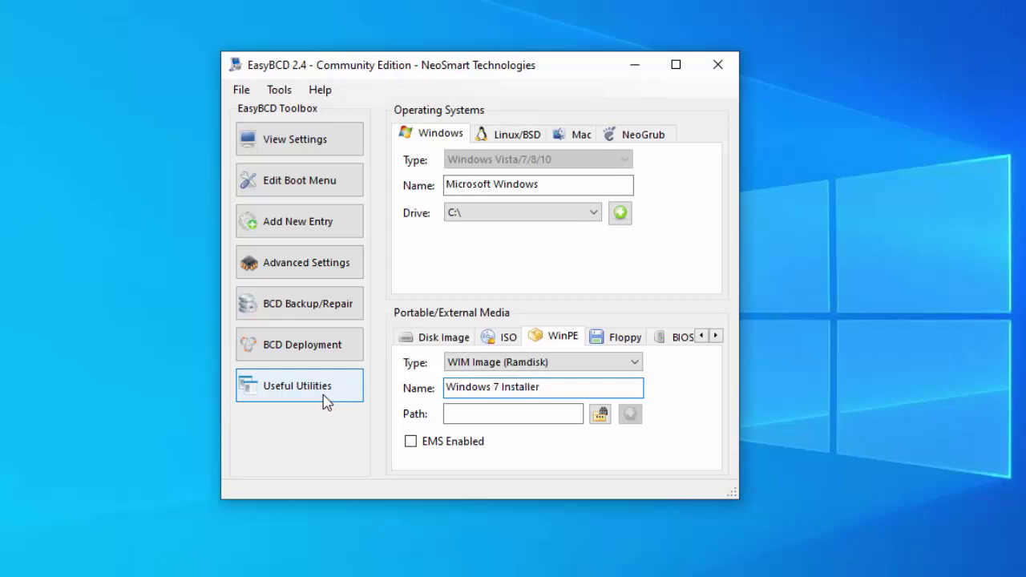
click(479, 445)
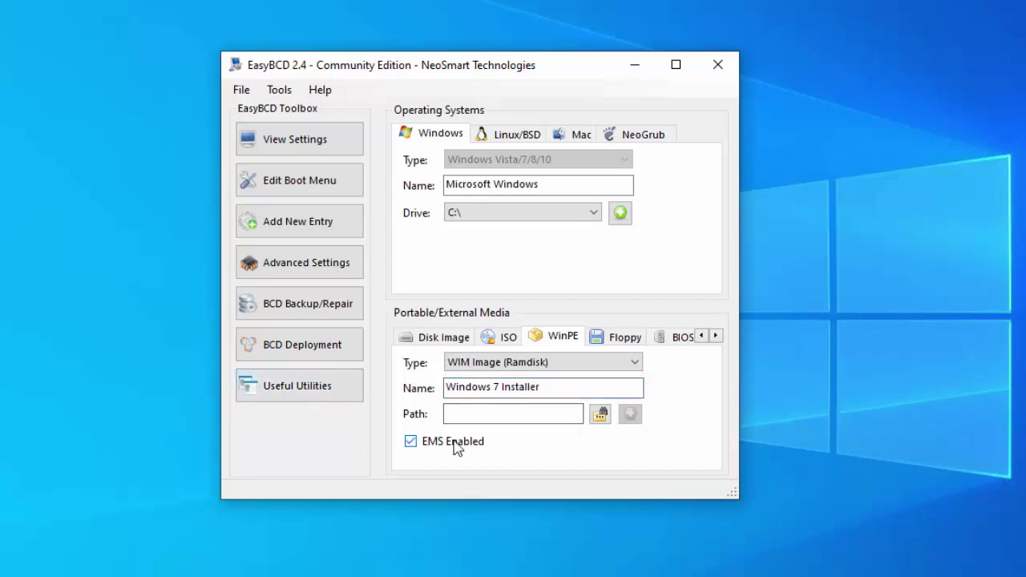
Set the image path to G:\sources\boot.wim and add the entry to the boot menu
click(600, 414)
click(282, 232)
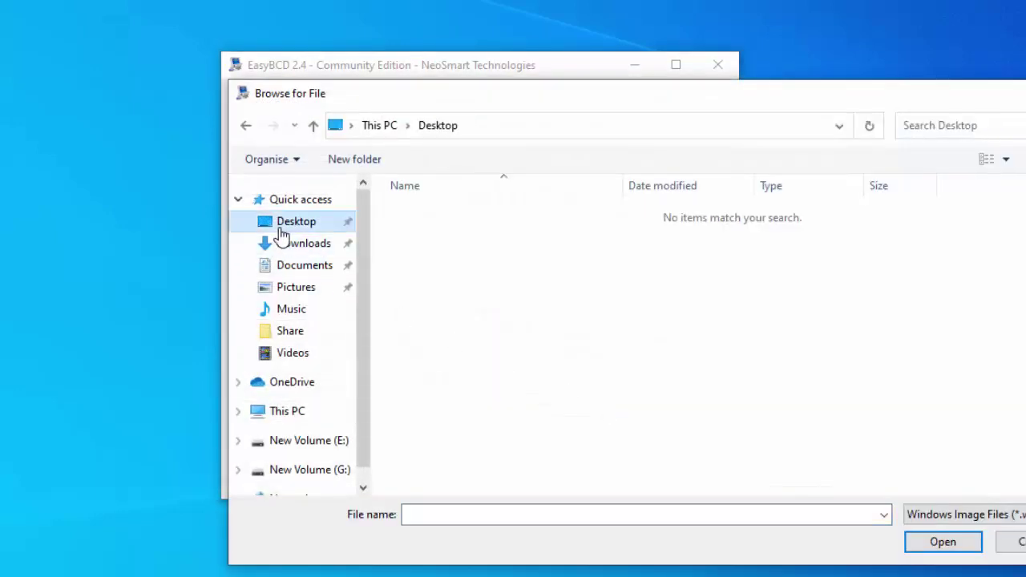
click(329, 472)
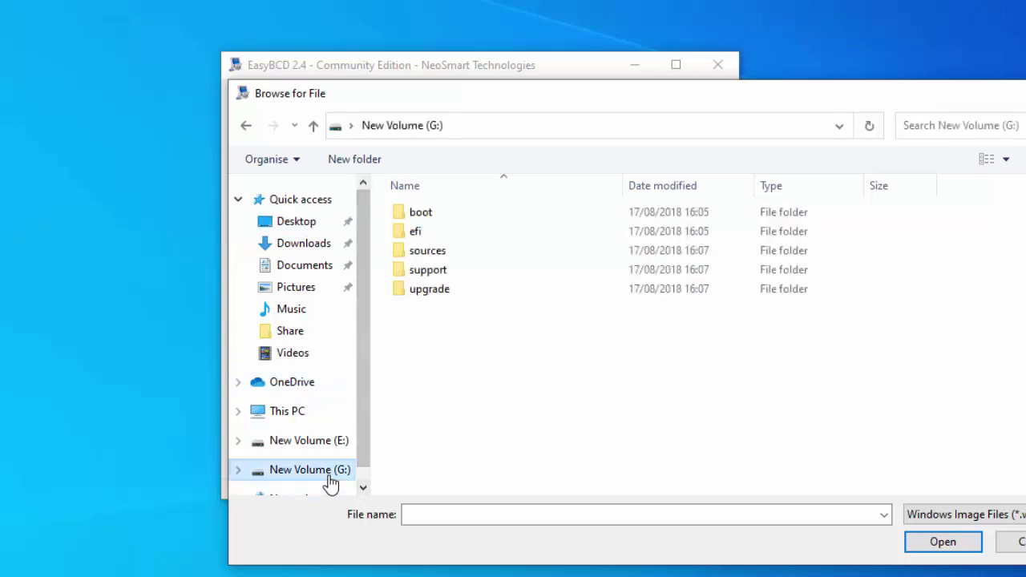
double_click(440, 253)
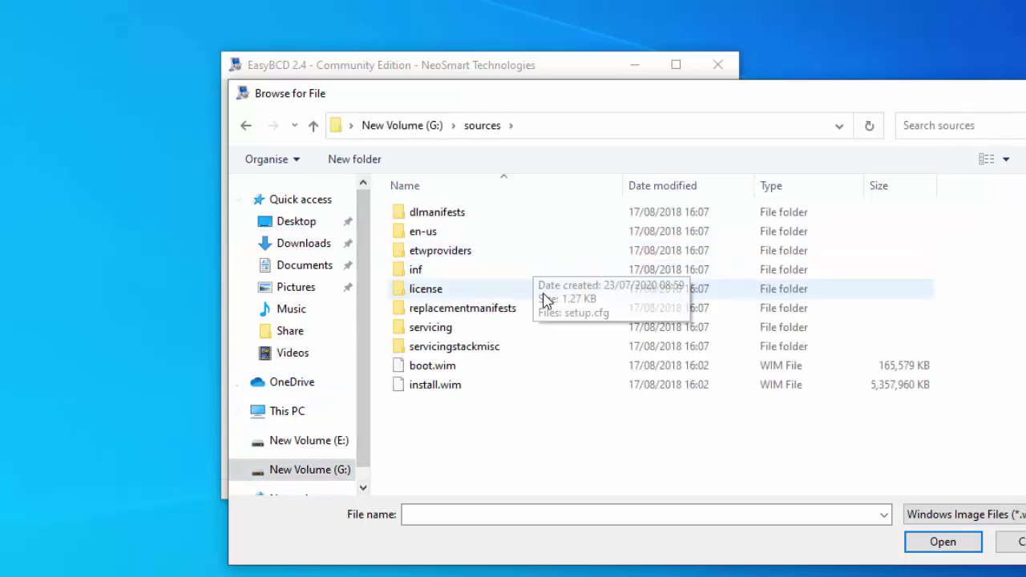
click(448, 367)
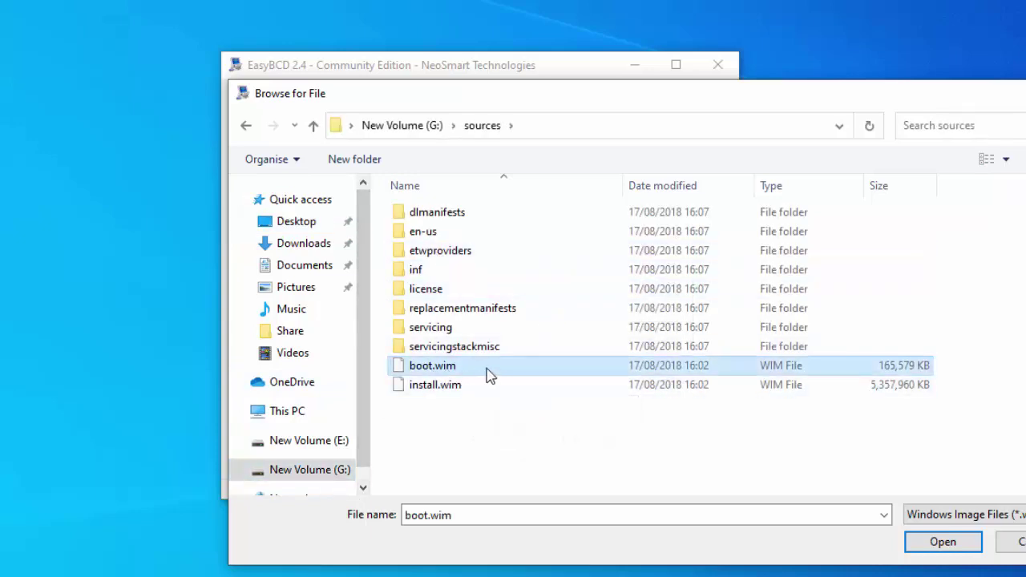
double_click(454, 369)
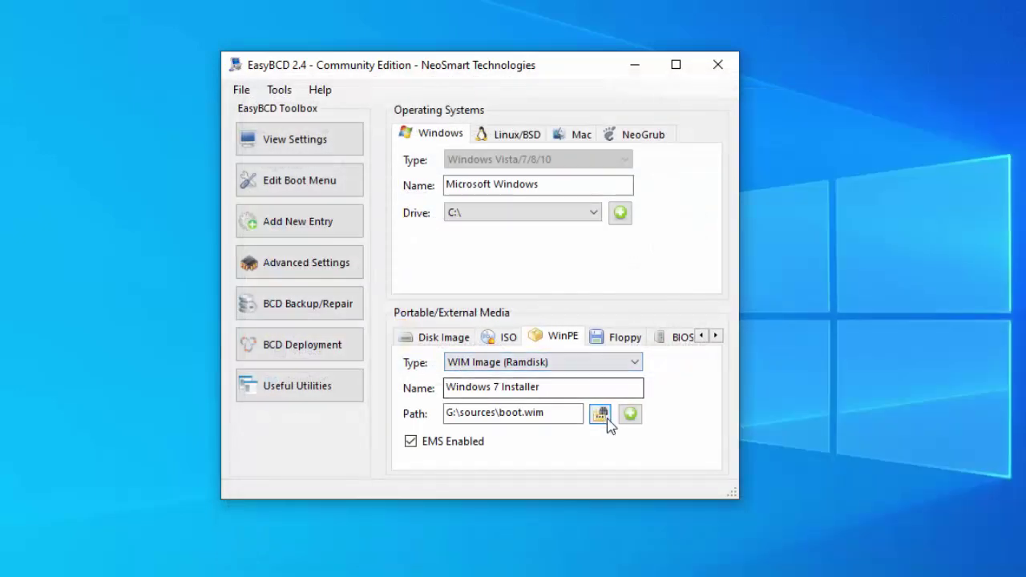
click(630, 416)
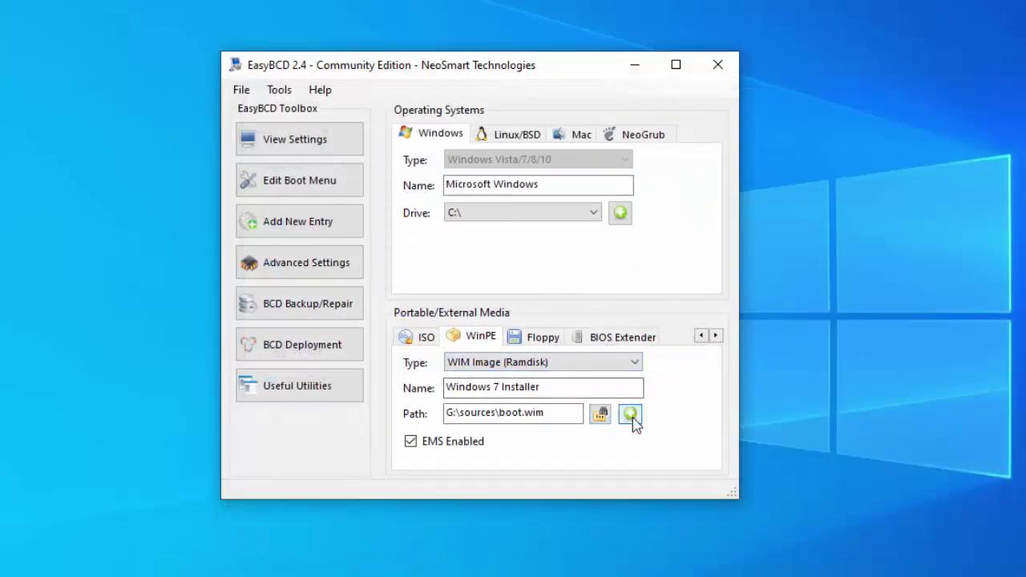
click(630, 415)
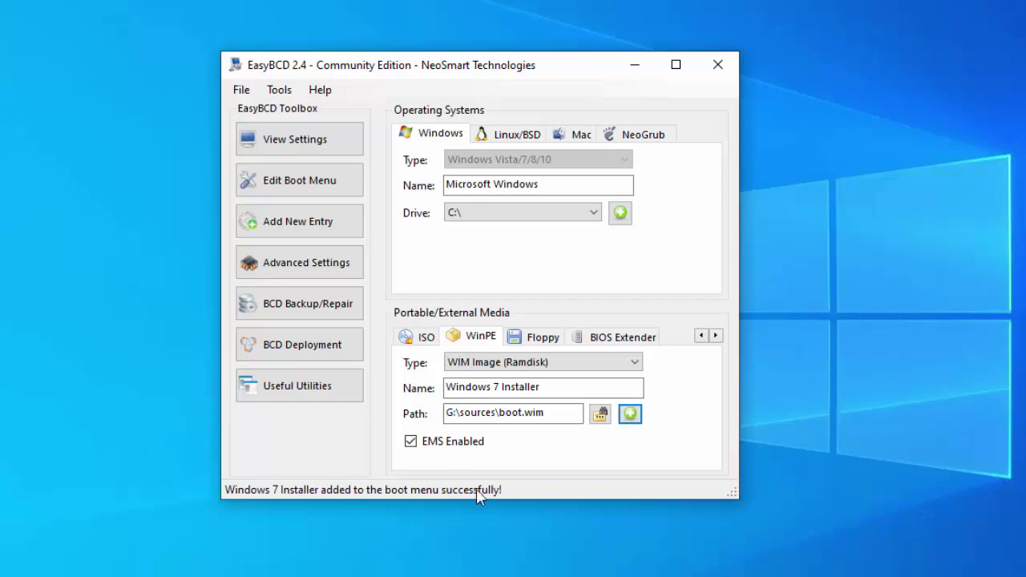
Make Windows 7 Installer the default entry with a 20-second countdown, save, and close EasyBCD
click(305, 190)
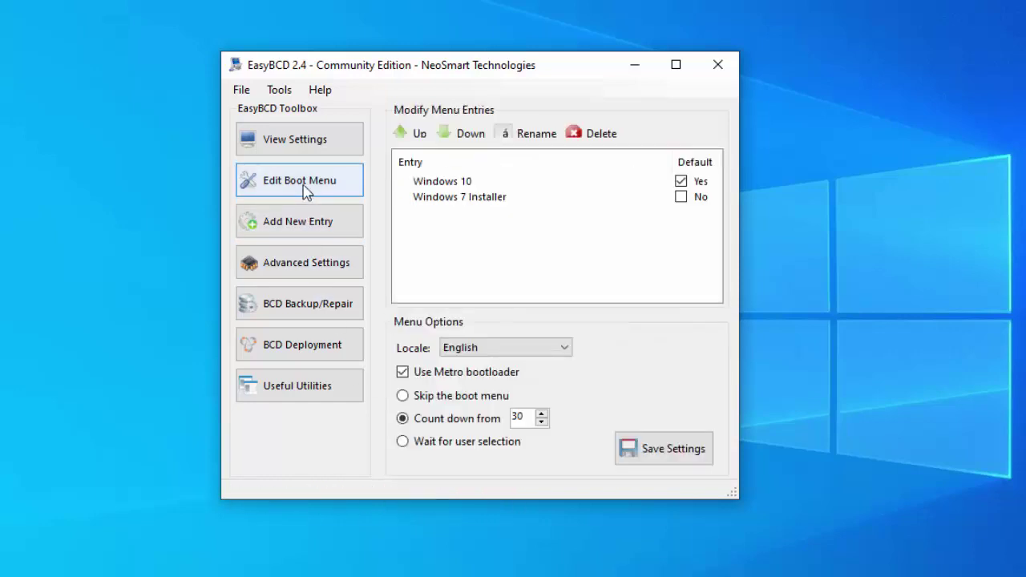
click(679, 198)
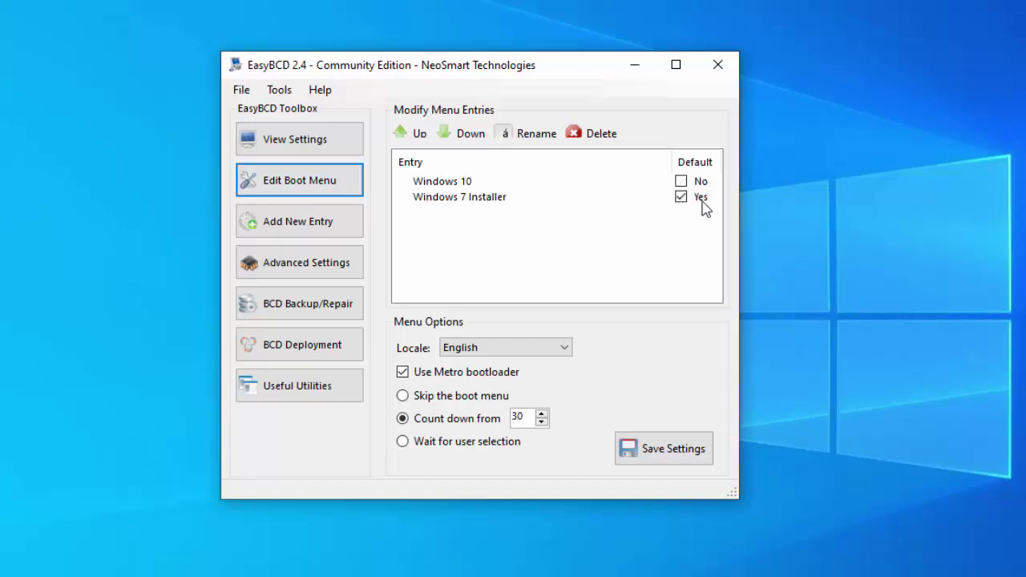
drag(527, 417, 475, 430)
text(20)
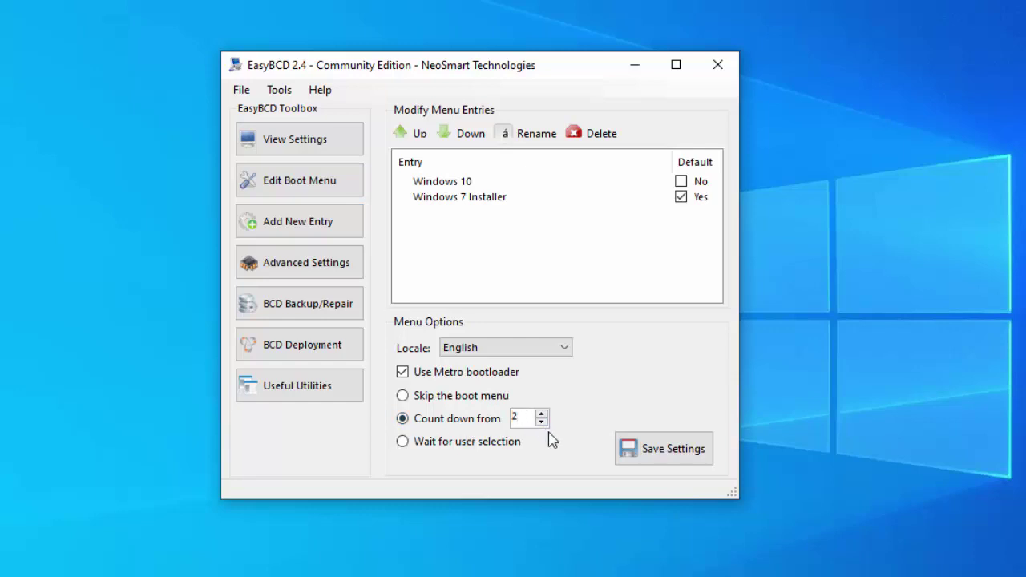
click(661, 456)
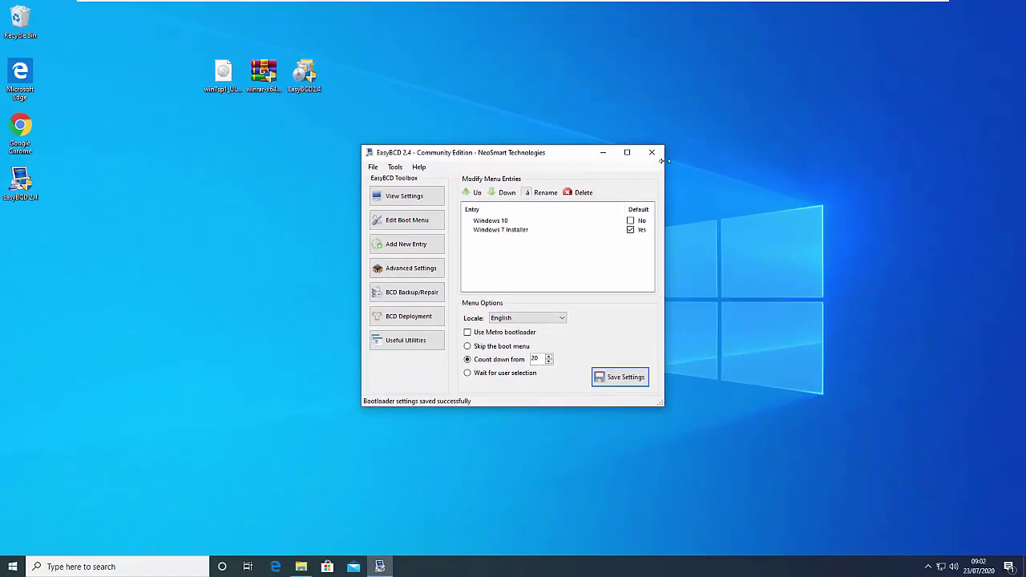
click(651, 152)
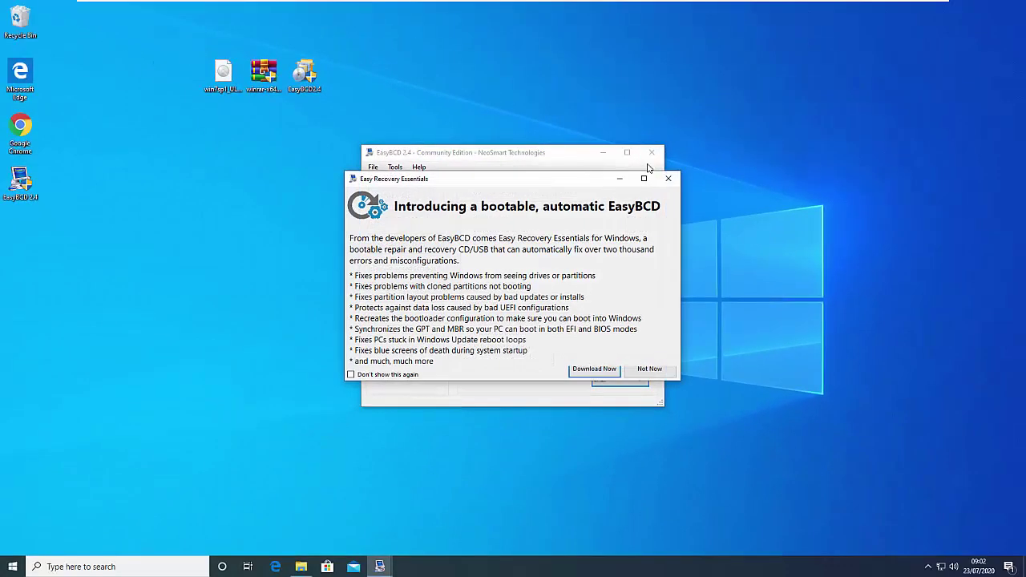
click(648, 371)
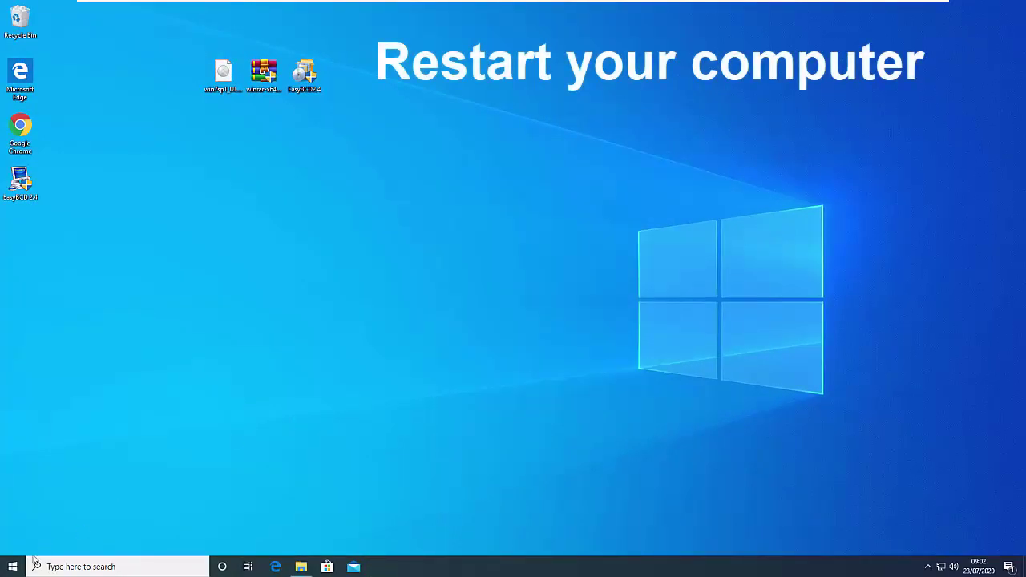
Restart the computer from the Start menu power options
click(13, 567)
click(13, 543)
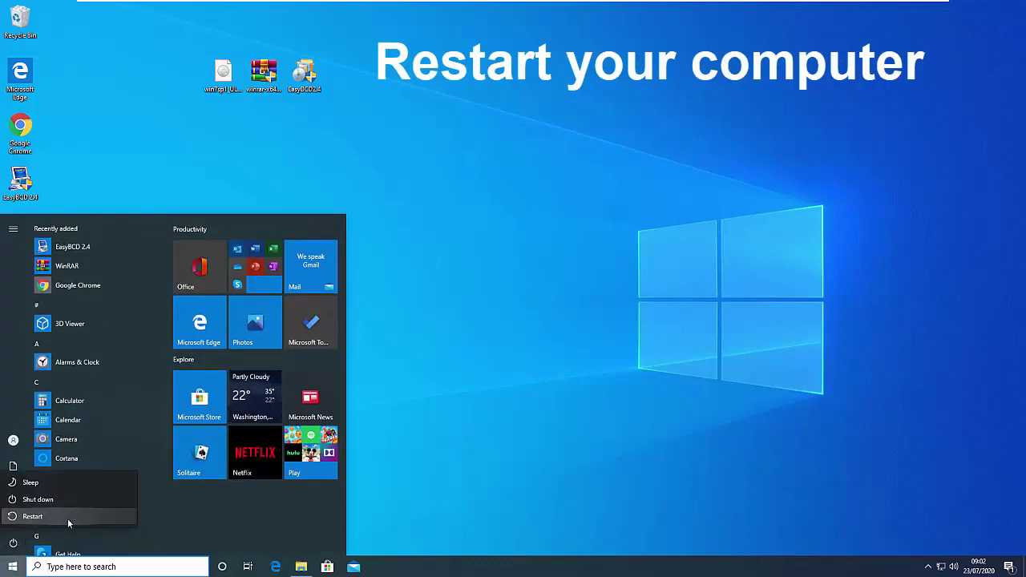
click(32, 517)
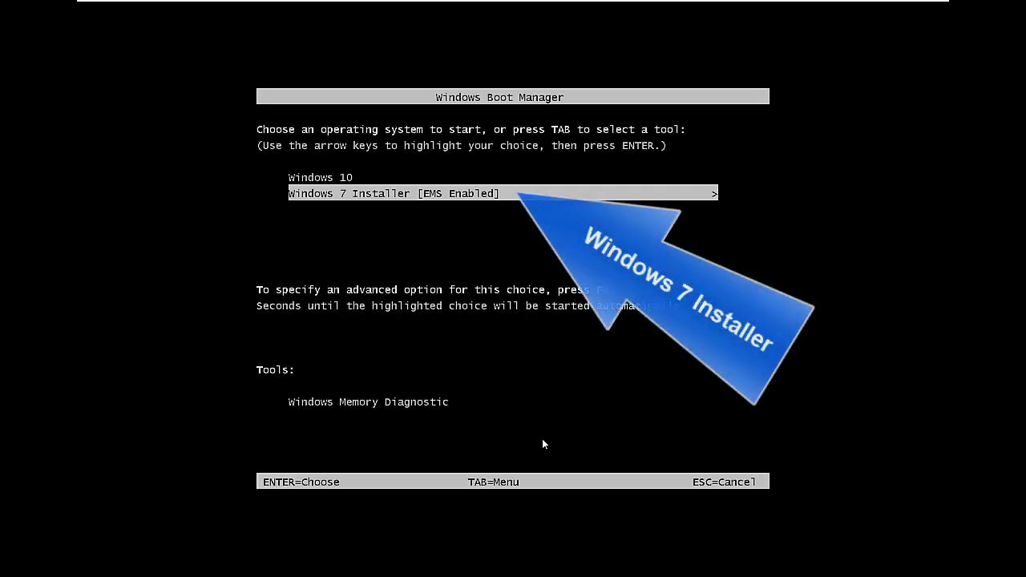
In Windows Boot Manager, select Windows 7 Installer and boot into it
key(Up)
key(Down)
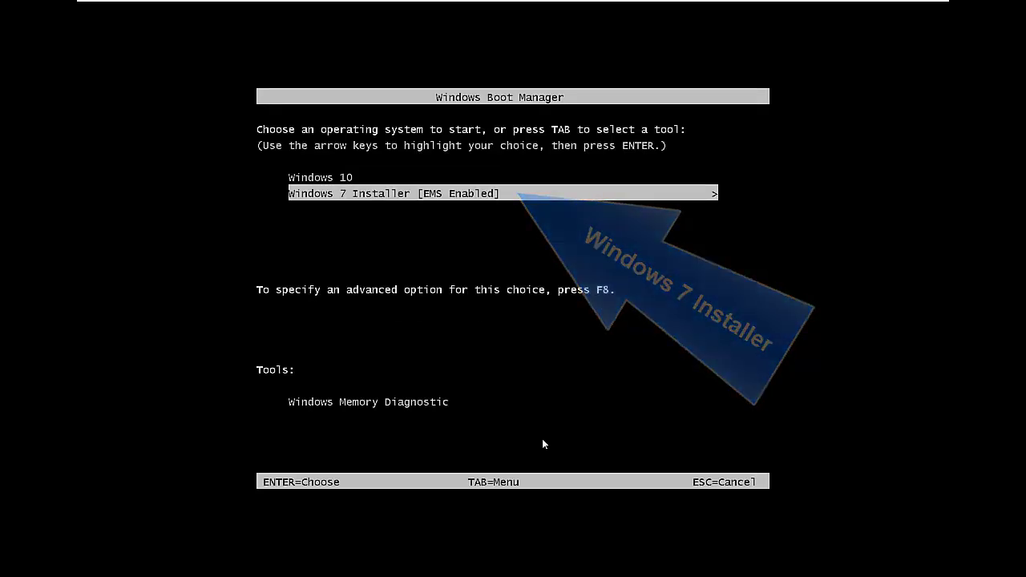
key(Return)
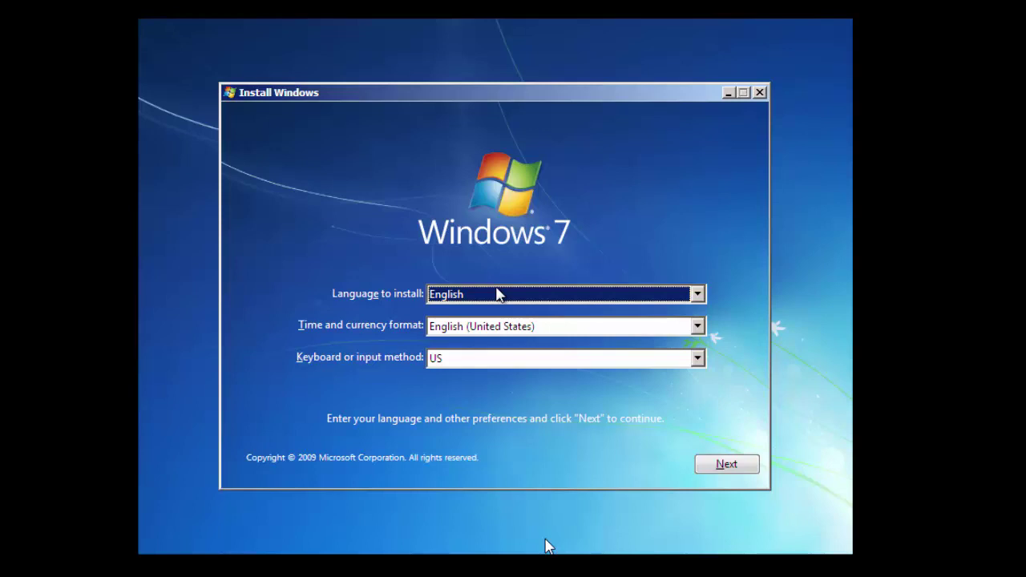
Keep the English language and region settings, start the install, and accept the Windows 7 license terms
click(723, 463)
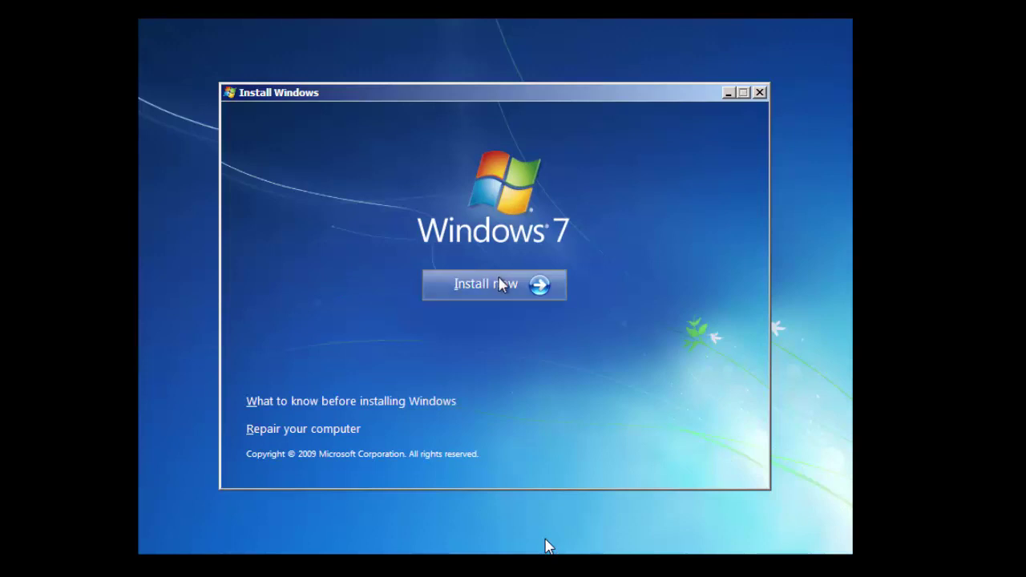
click(500, 285)
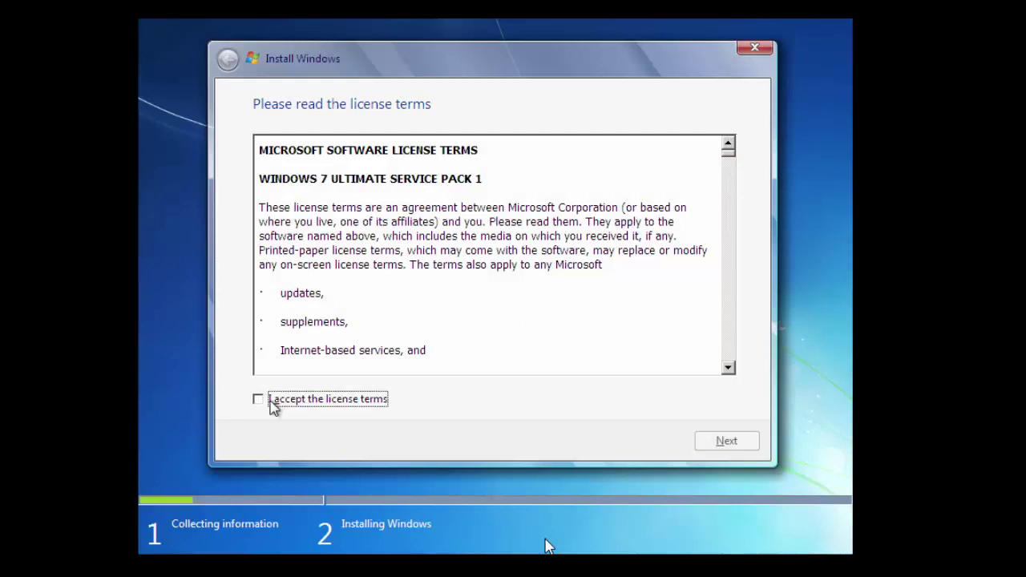
click(271, 400)
Continue past the license terms and choose the Custom (advanced) installation type
click(726, 442)
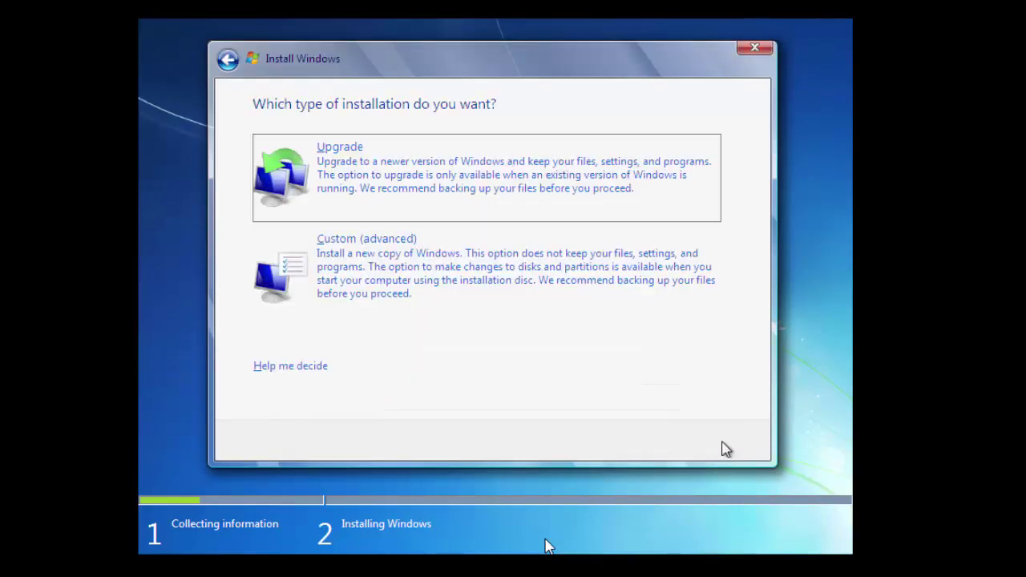
click(389, 276)
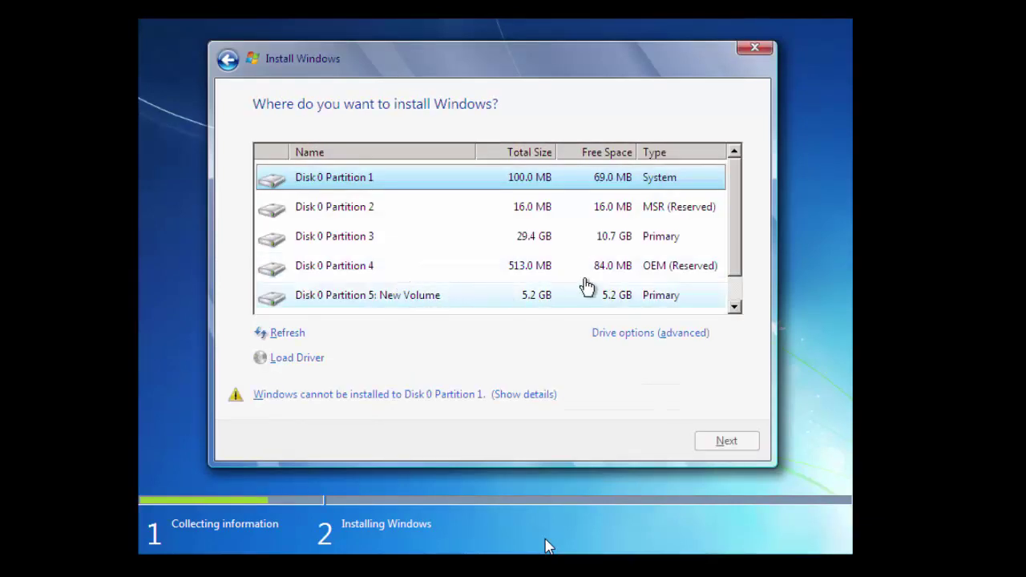
mouse_move(743, 228)
mouse_down()
mouse_move(744, 267)
mouse_move(745, 221)
mouse_up()
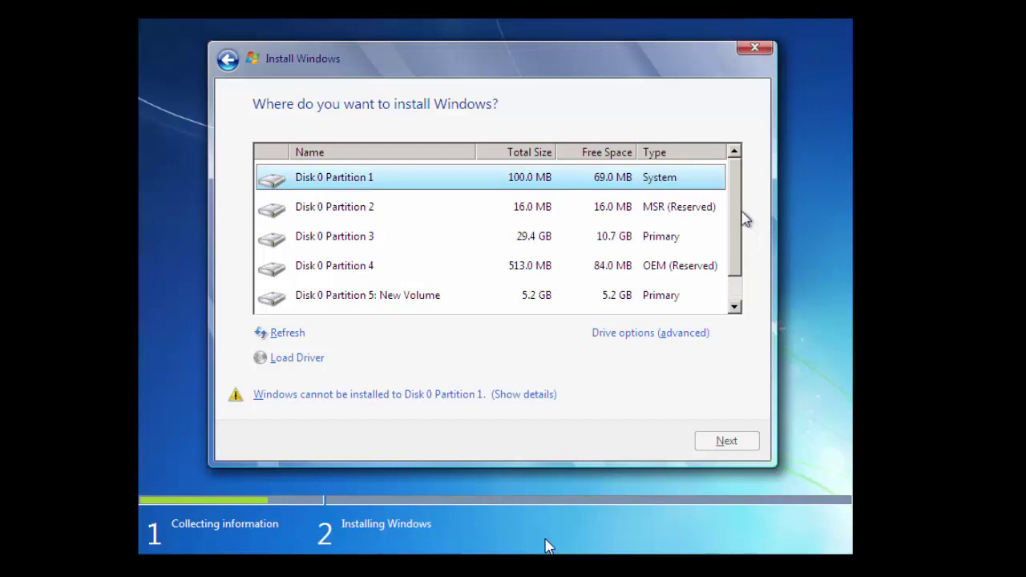
Select Disk 0 Partition 3 (29.4 GB) as the target and choose Format under Drive options (advanced)
click(355, 243)
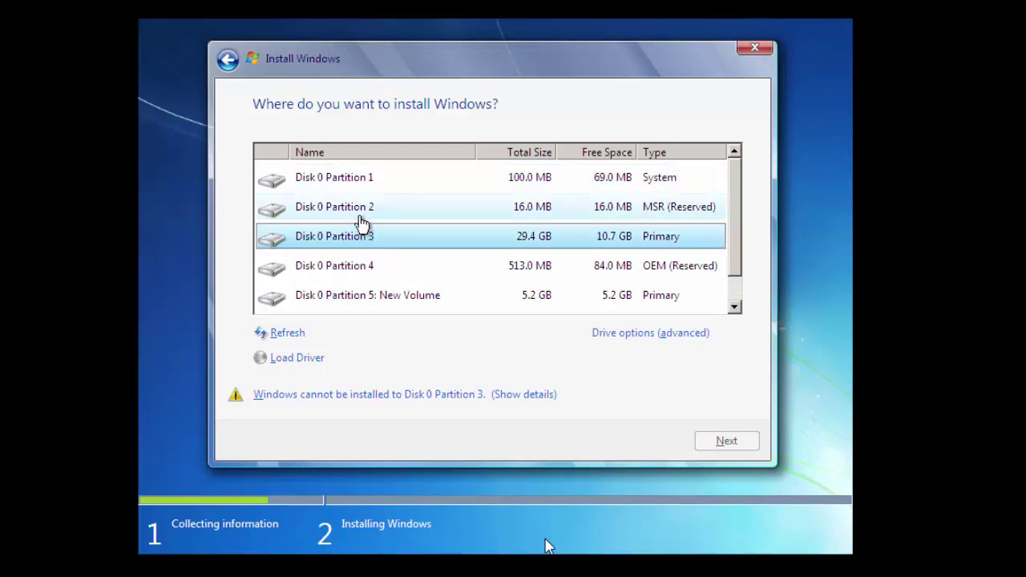
click(367, 221)
click(374, 192)
click(377, 210)
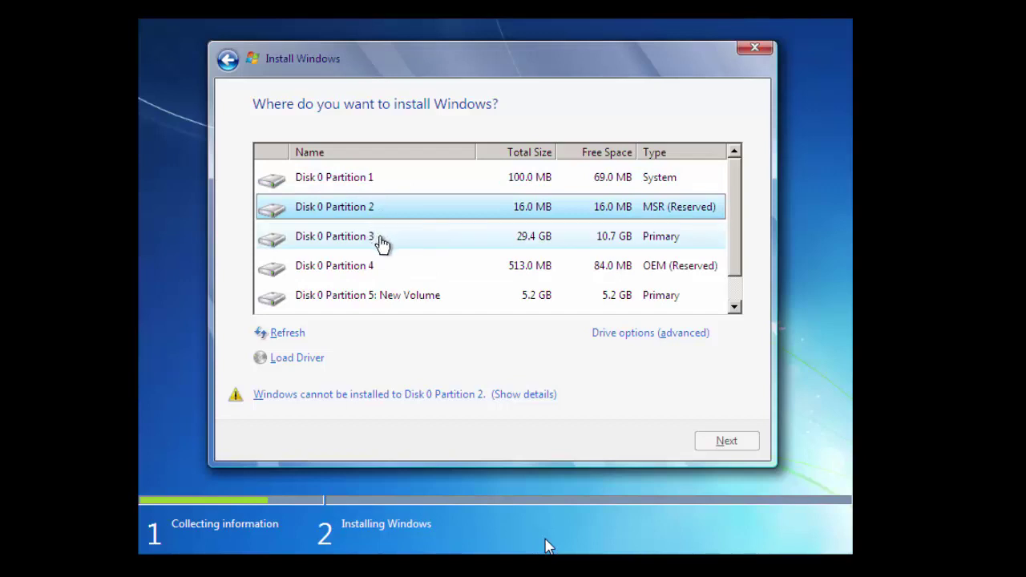
click(381, 241)
click(653, 335)
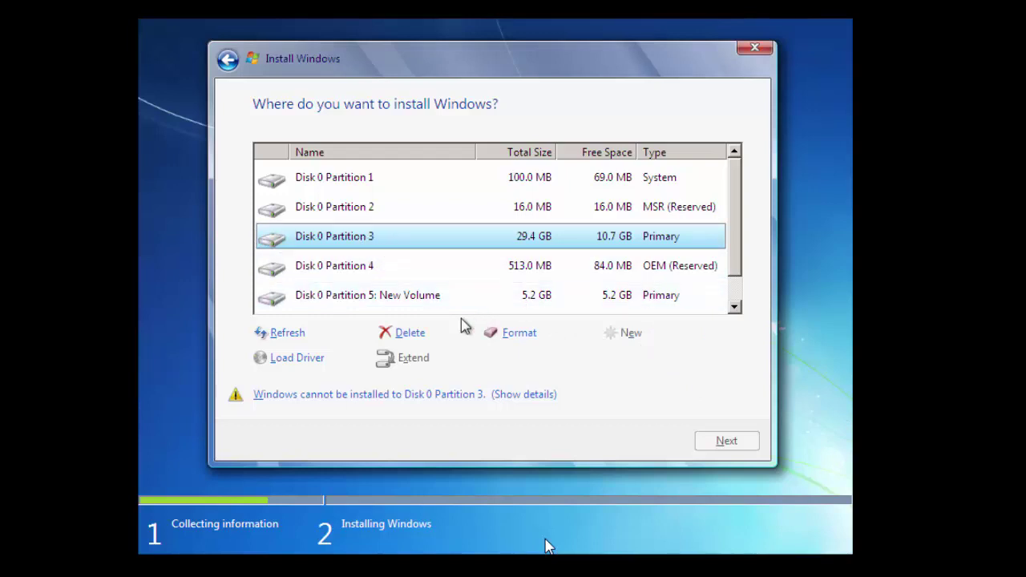
click(500, 331)
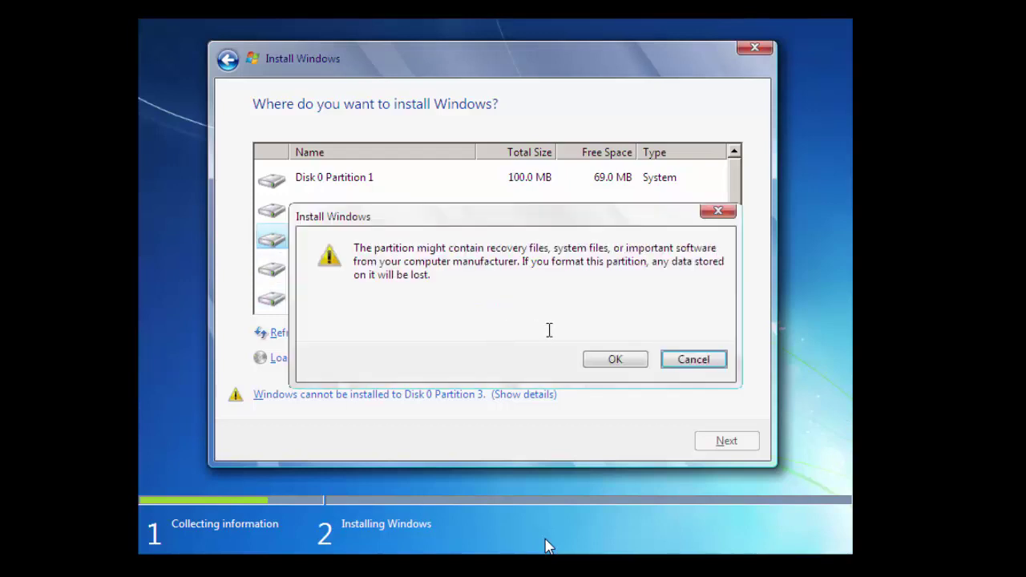
Confirm formatting Partition 3, then install onto it despite the partition-order warning
click(615, 360)
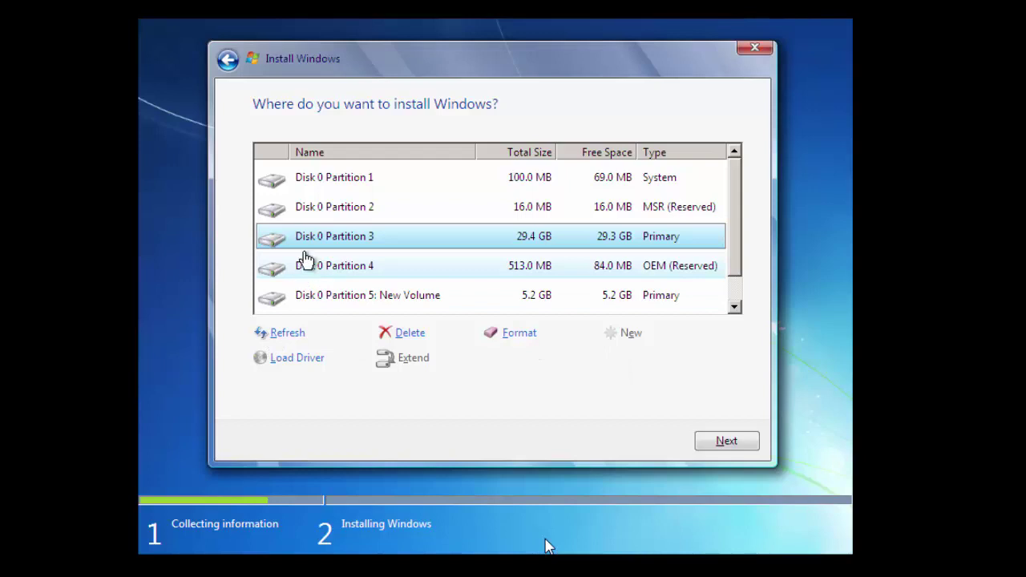
click(726, 444)
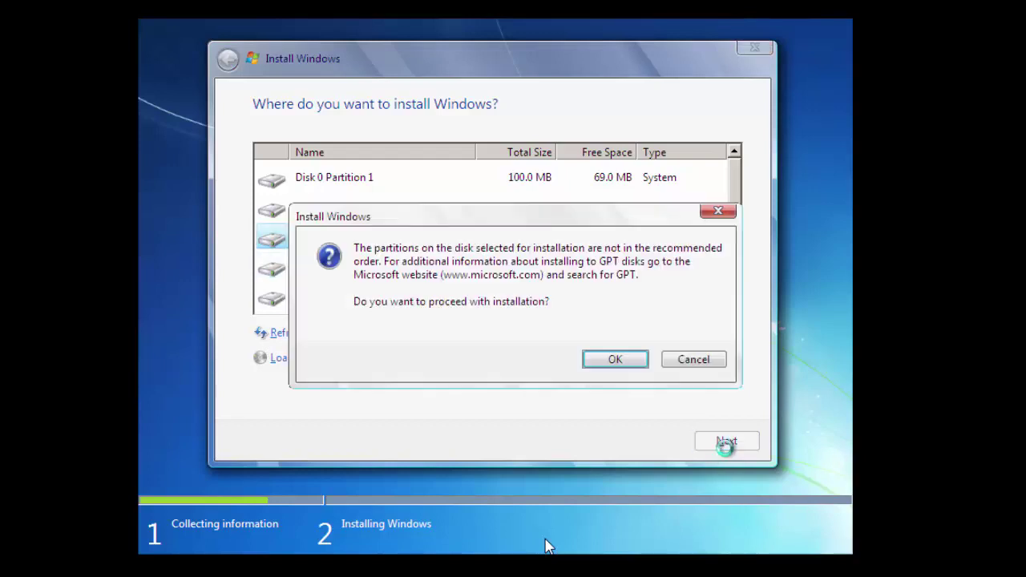
click(617, 365)
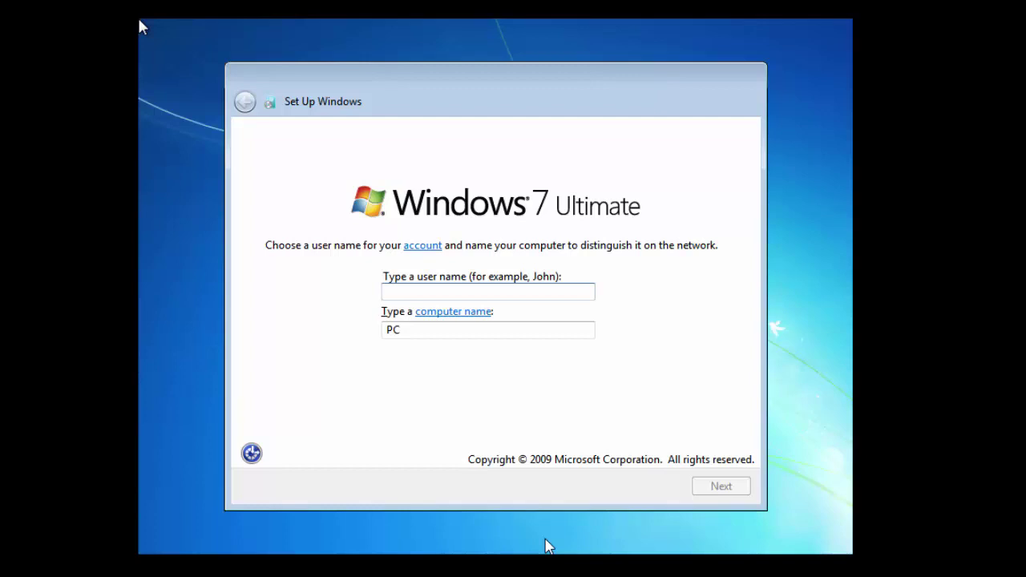
Enter the Windows 7 user name, correcting typos, and continue
text(W)
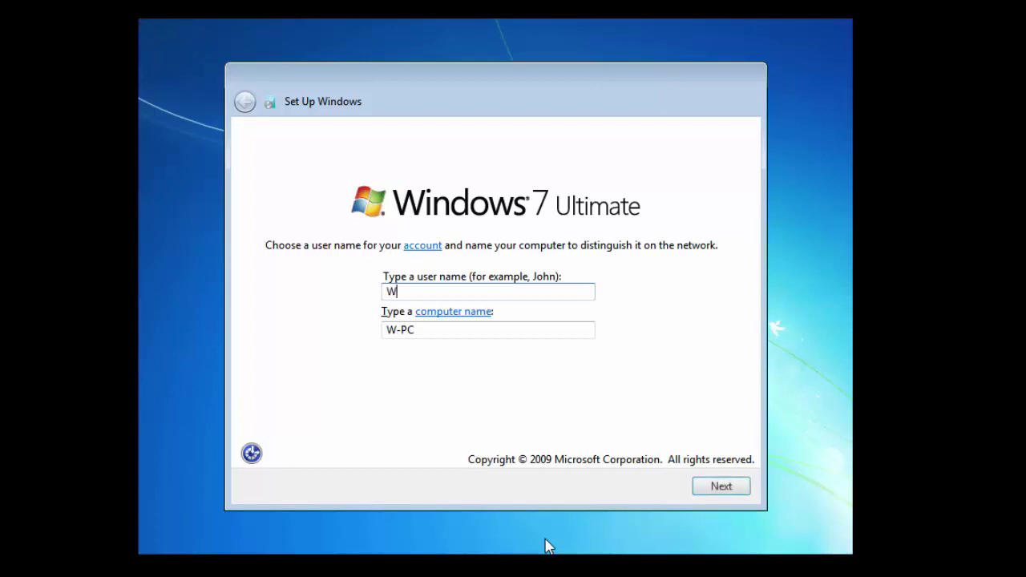
text(indows10)
key(BackSpace)
key(BackSpace)
text(Ti)
key(BackSpace)
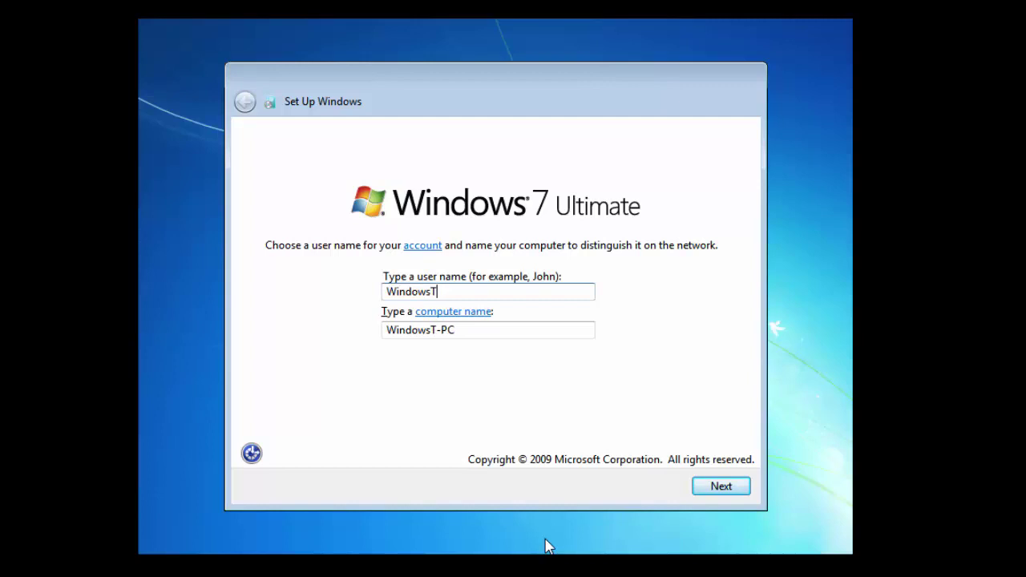
text(ips)
click(744, 489)
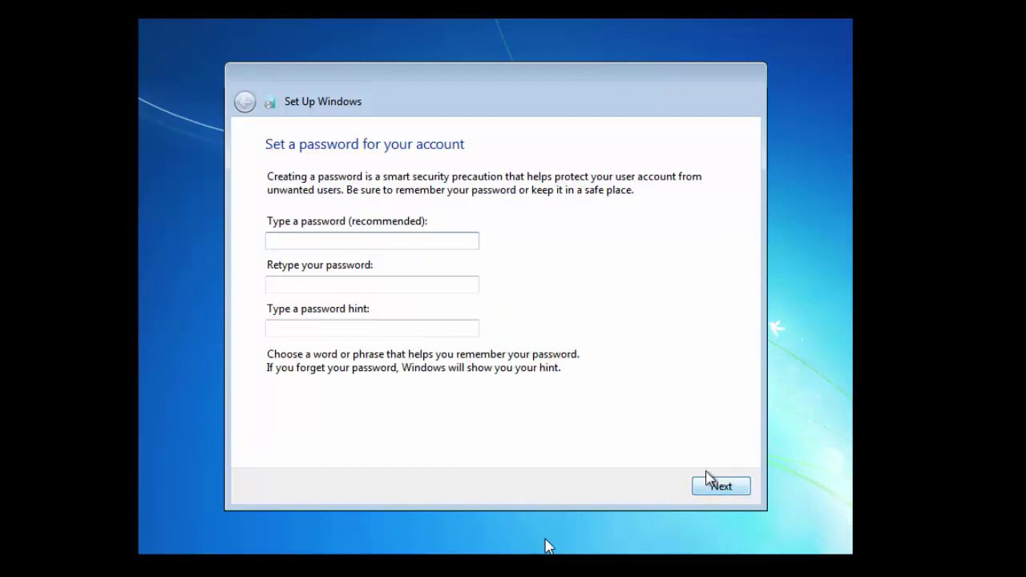
Set the account password, confirm it, and add a password hint
text(•••••••••)
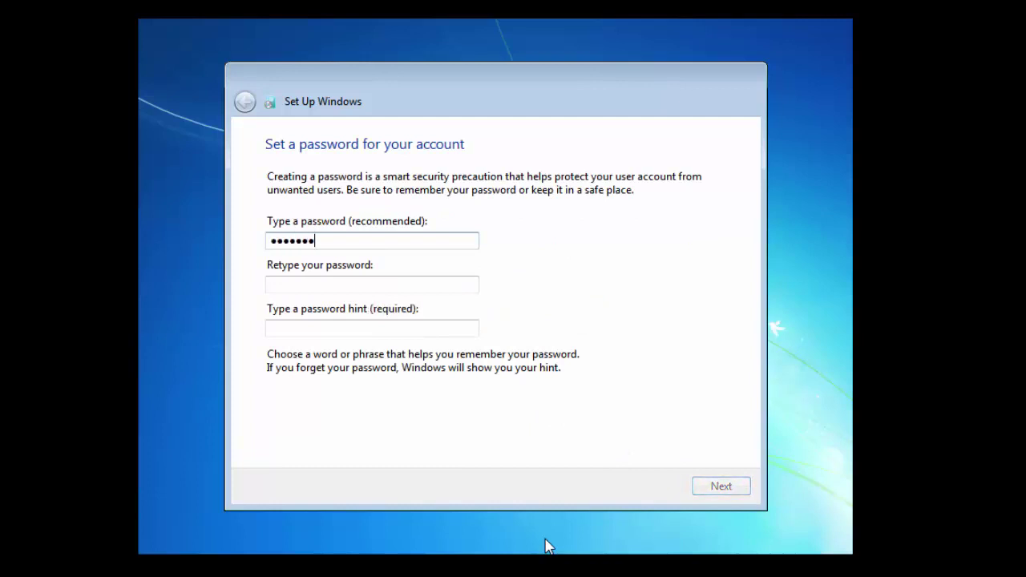
key(Tab)
text(•••••••••)
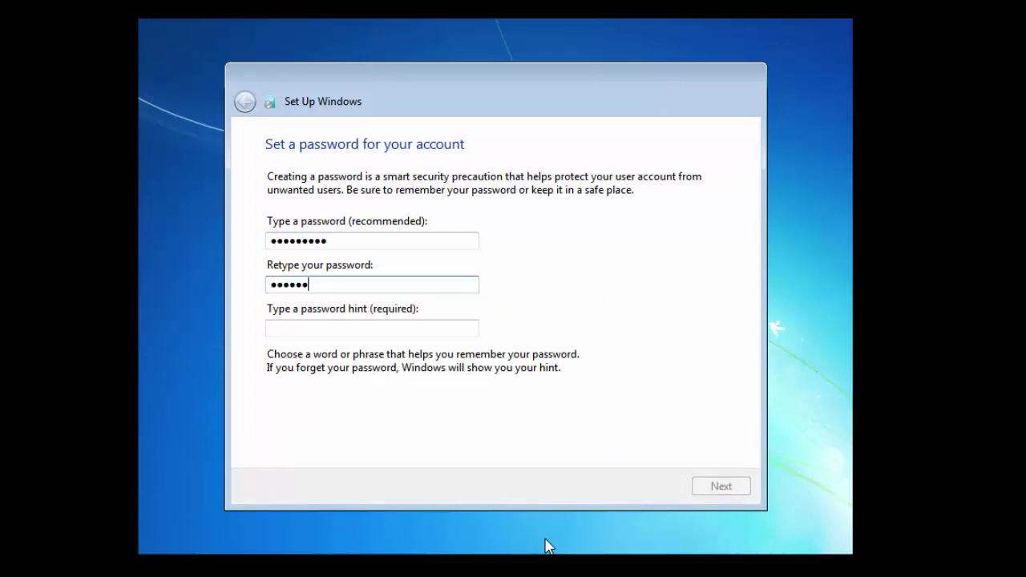
click(334, 326)
text(123456)
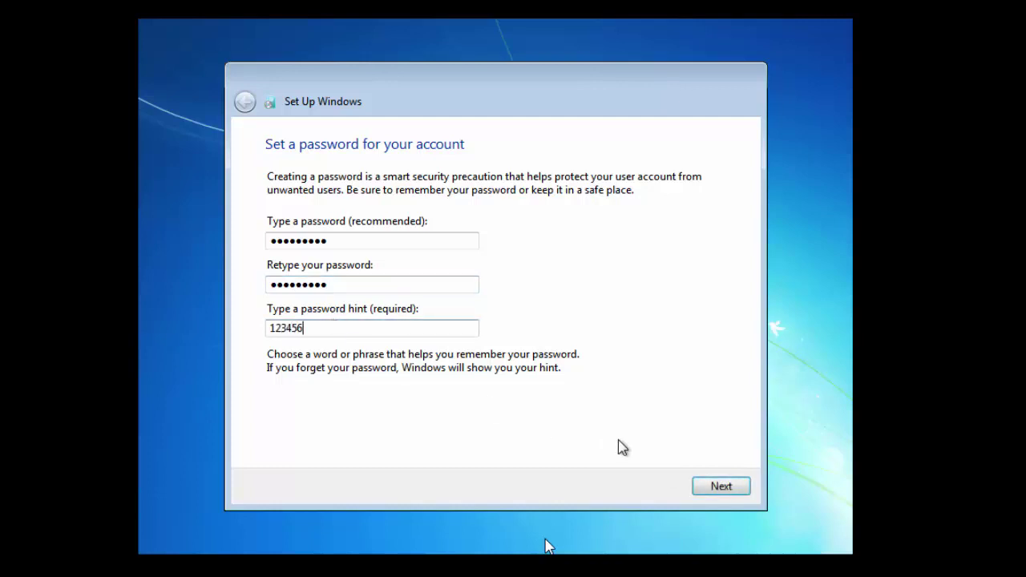
click(734, 489)
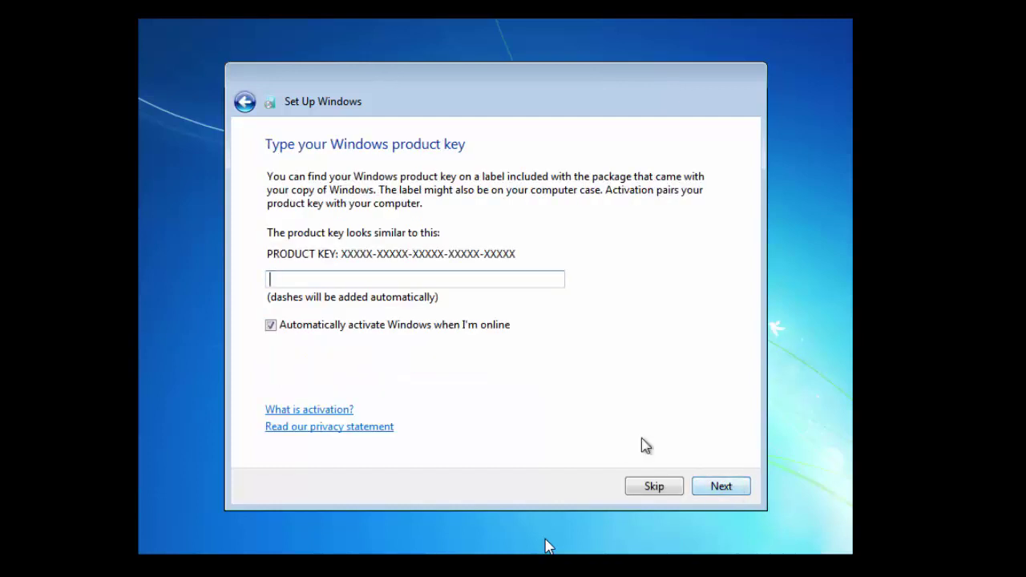
Skip the product key with auto-activation off, choose important updates only, keep the time settings, and pick Work network
click(402, 329)
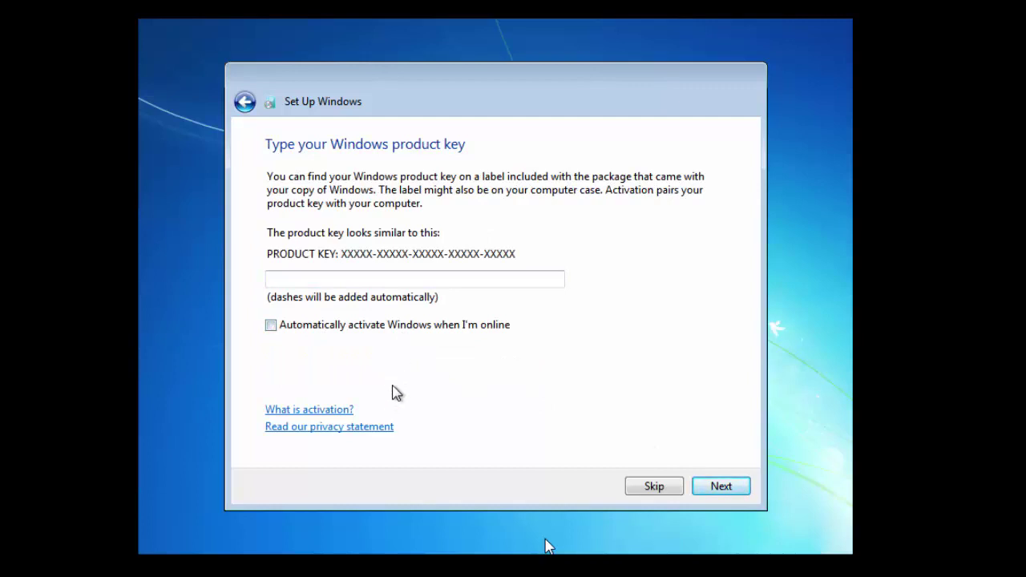
click(653, 487)
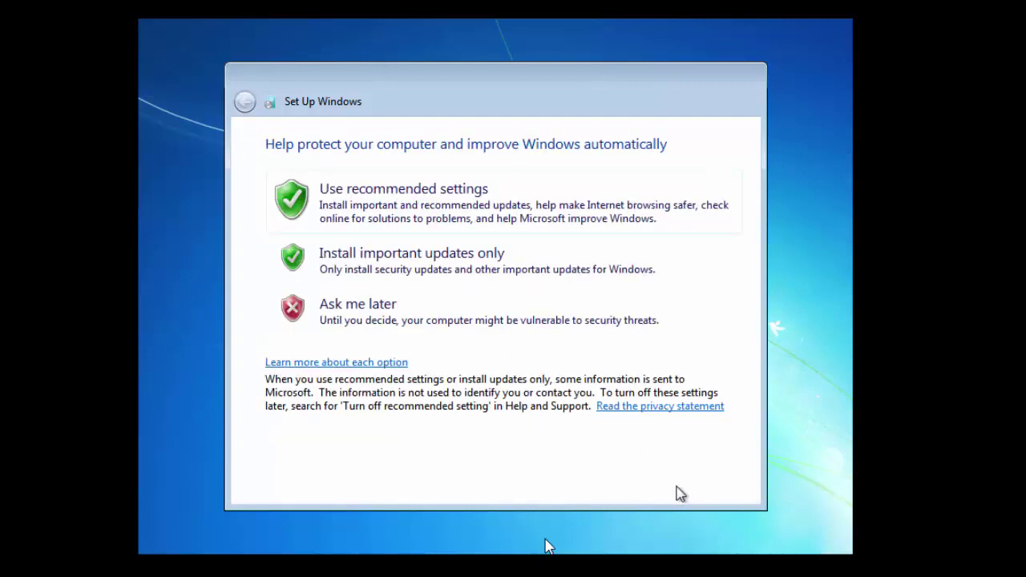
click(357, 295)
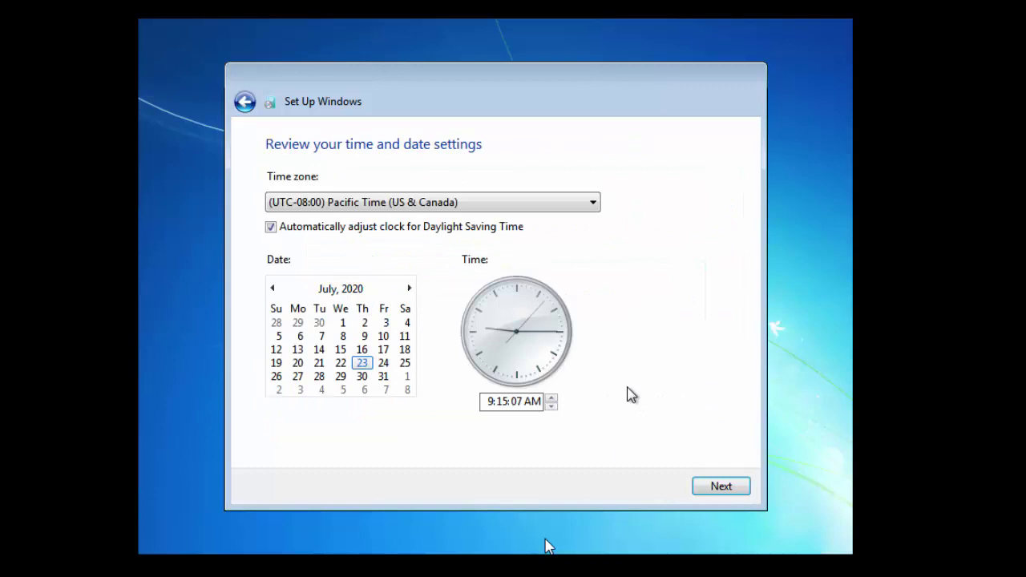
click(701, 484)
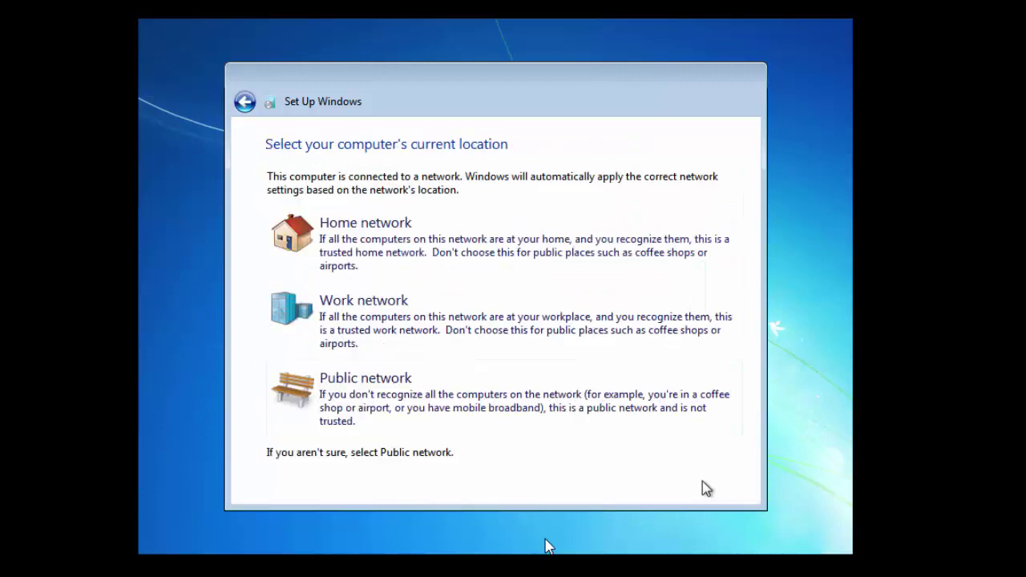
click(407, 305)
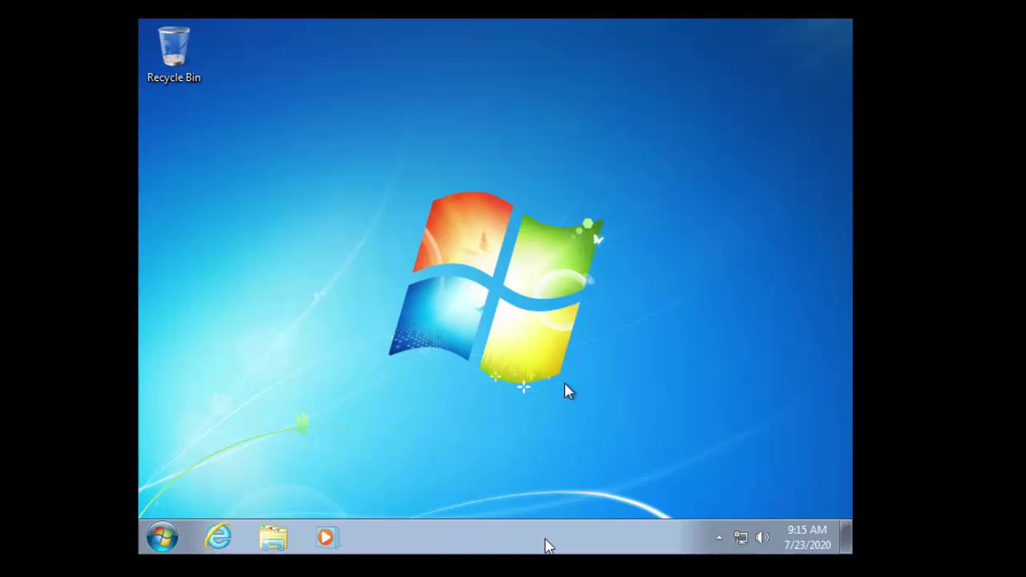
Launch System Configuration by searching Start for msconfig
click(164, 538)
text(msconfig)
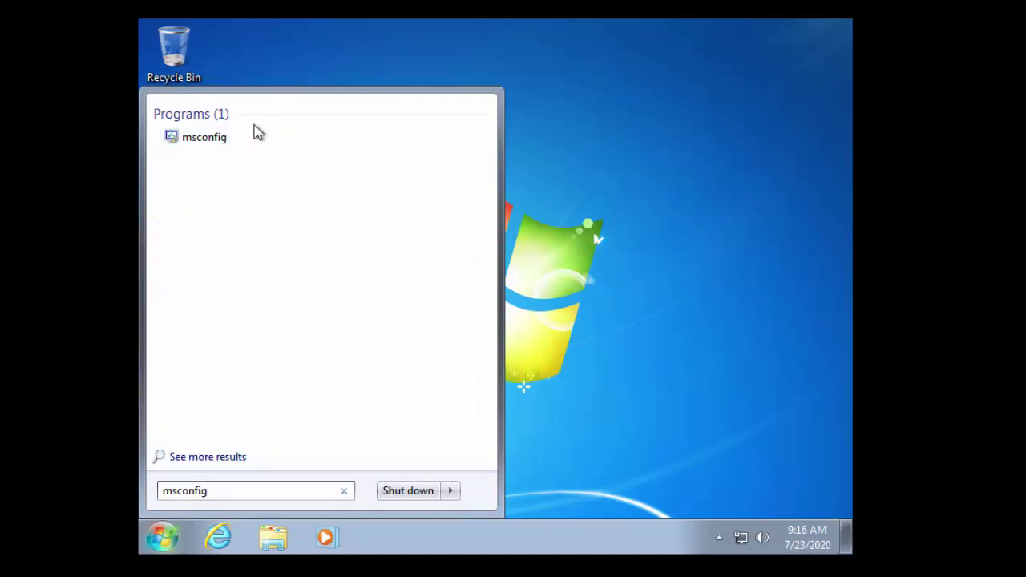
click(240, 136)
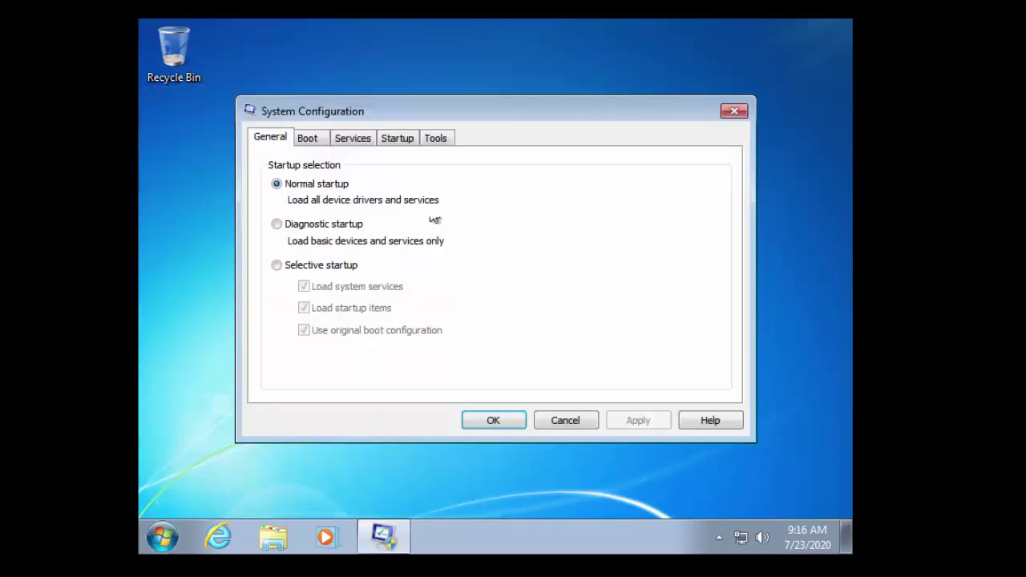
Delete the Windows 7 Installer boot entry on the Boot tab, apply, and exit without restarting
click(309, 142)
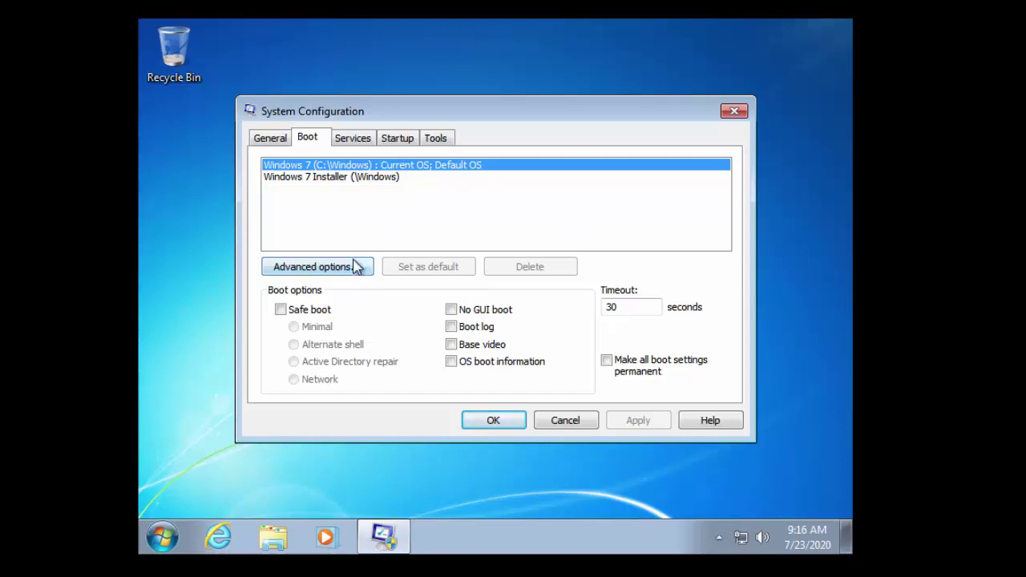
click(379, 178)
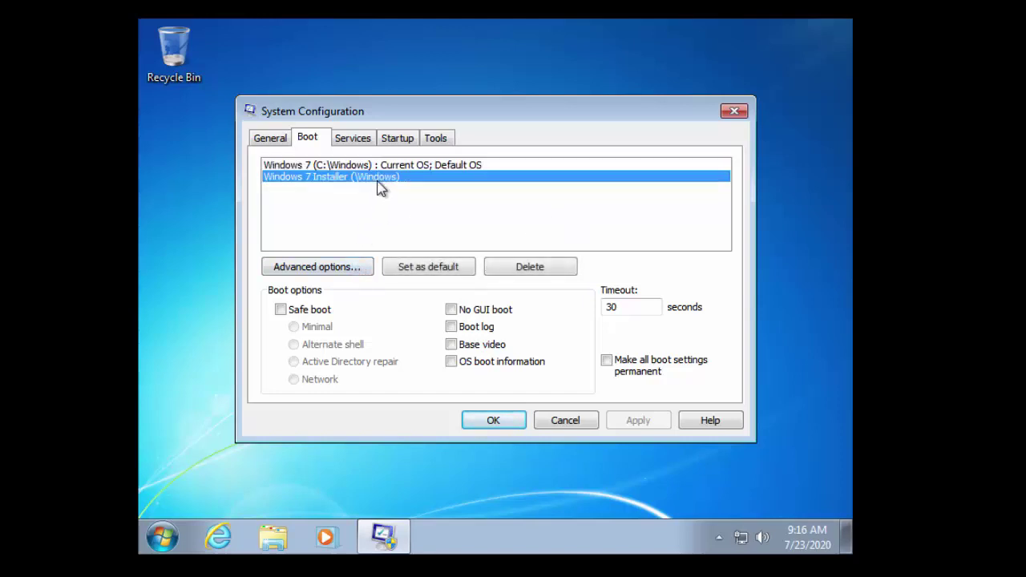
click(543, 267)
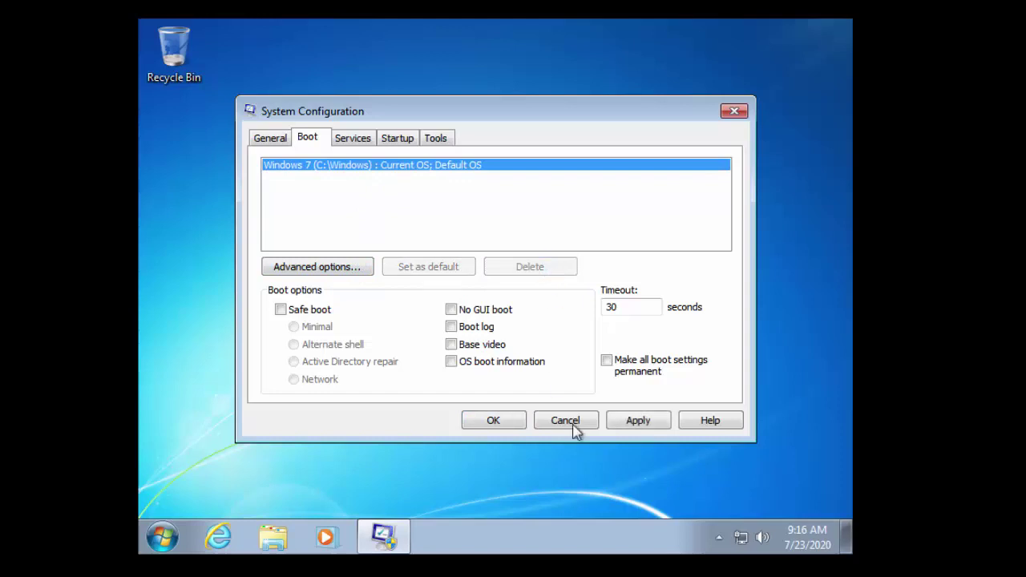
click(664, 428)
click(522, 421)
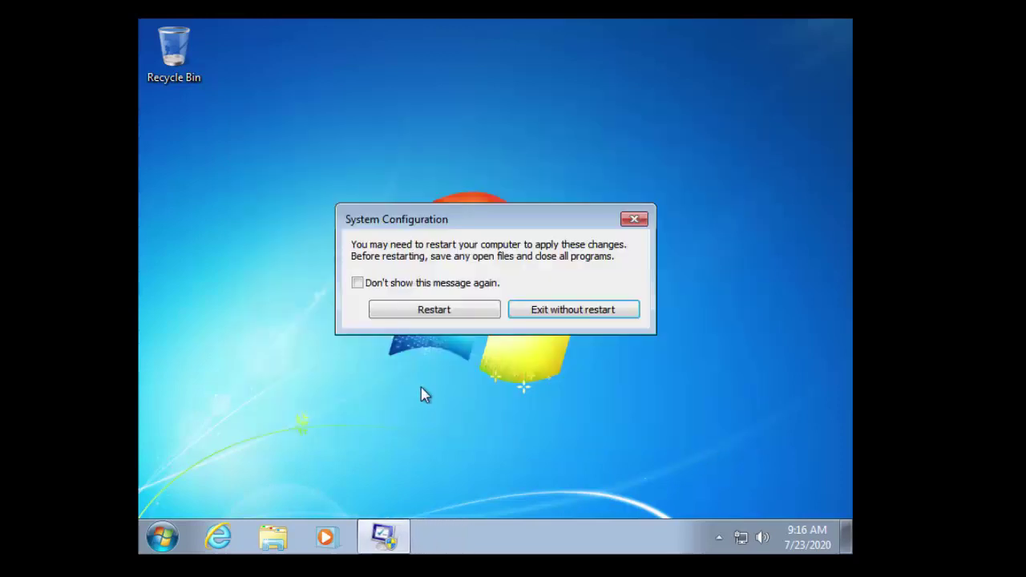
click(578, 311)
Open Disk Management from a Start search for disk management
click(164, 536)
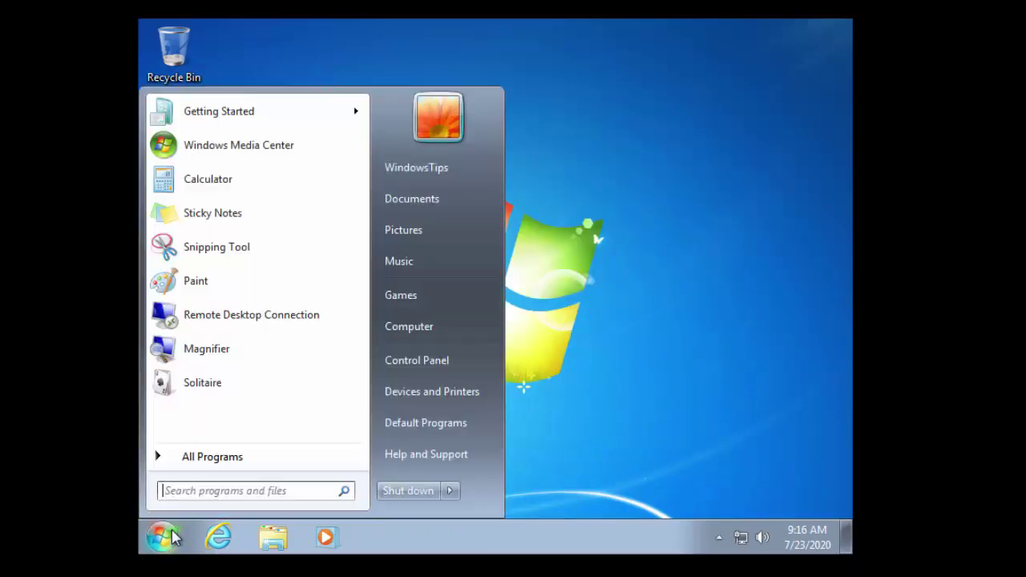
text(disk man)
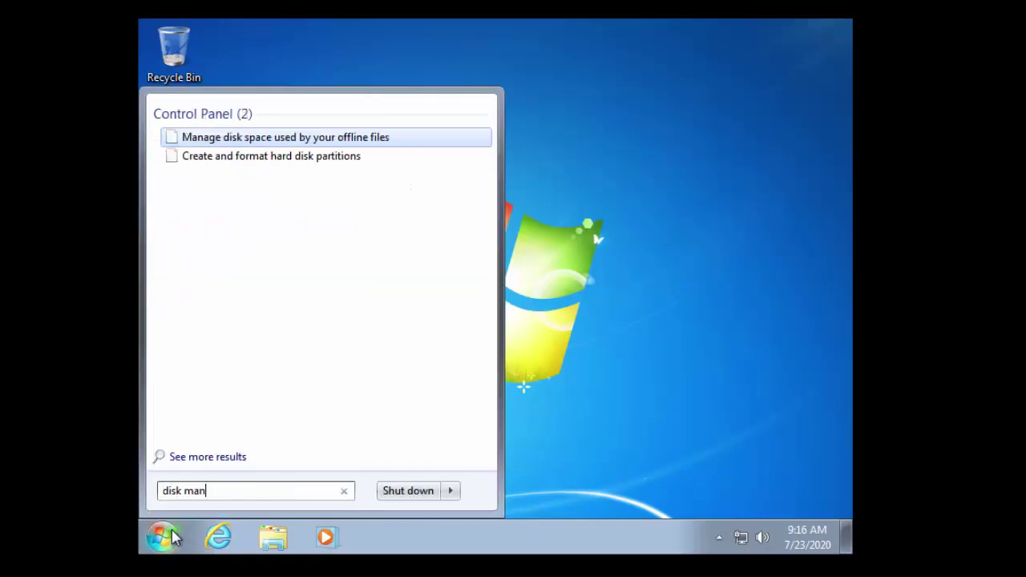
text(aer)
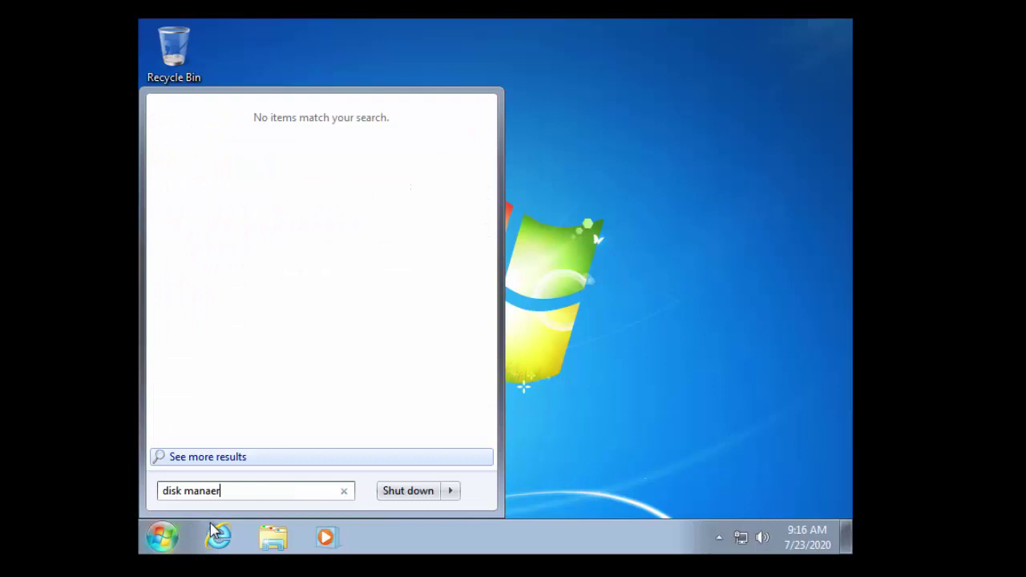
key(BackSpace)
key(BackSpace)
text(ger)
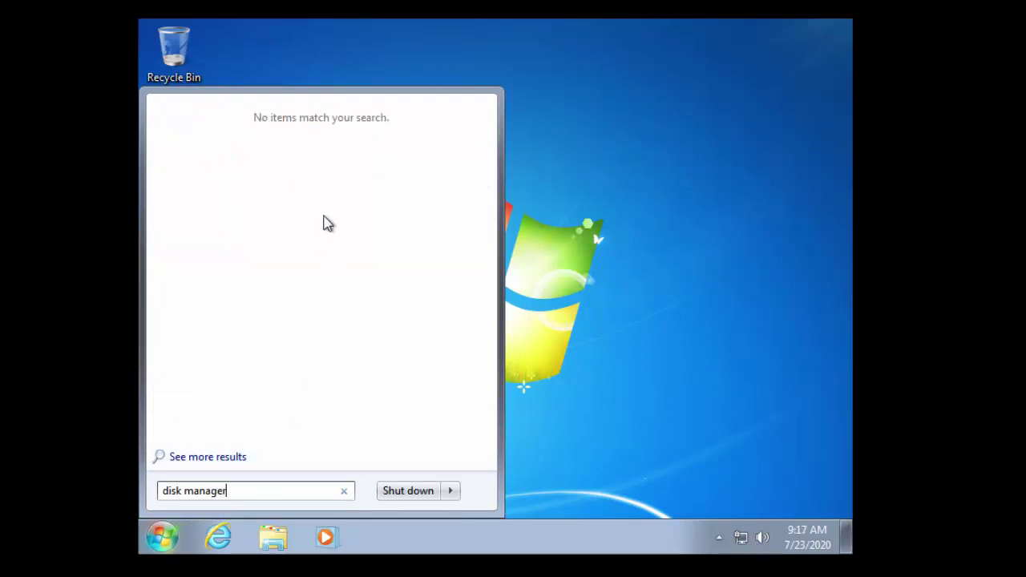
key(BackSpace)
key(BackSpace)
key(BackSpace)
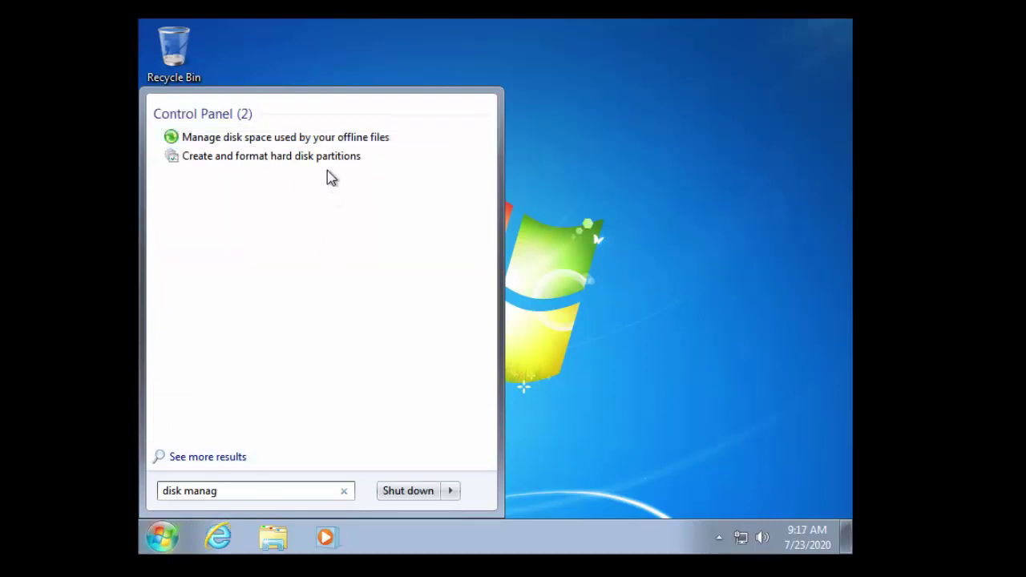
click(322, 173)
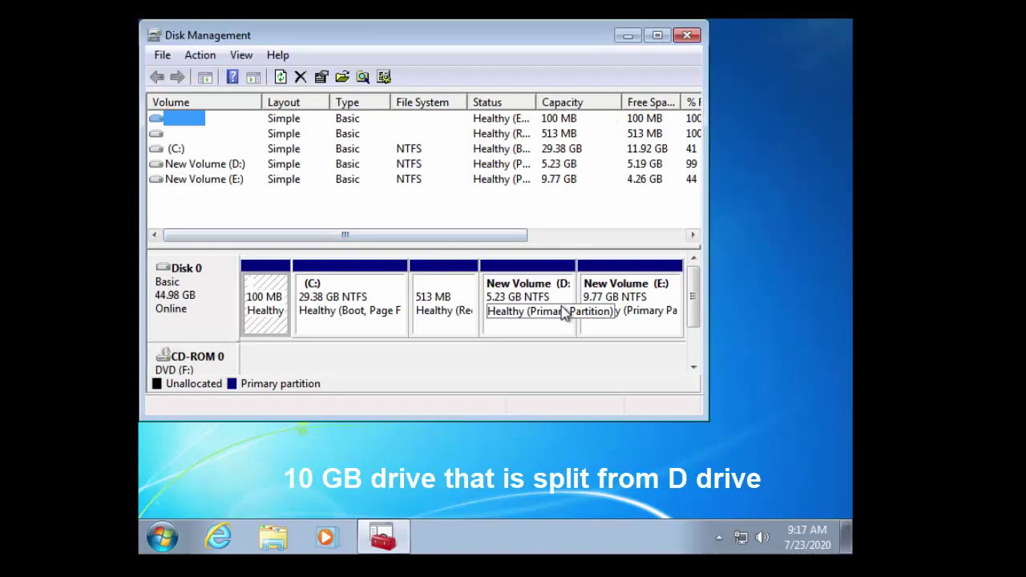
Delete the 9.77 GB New Volume (E:)
click(623, 317)
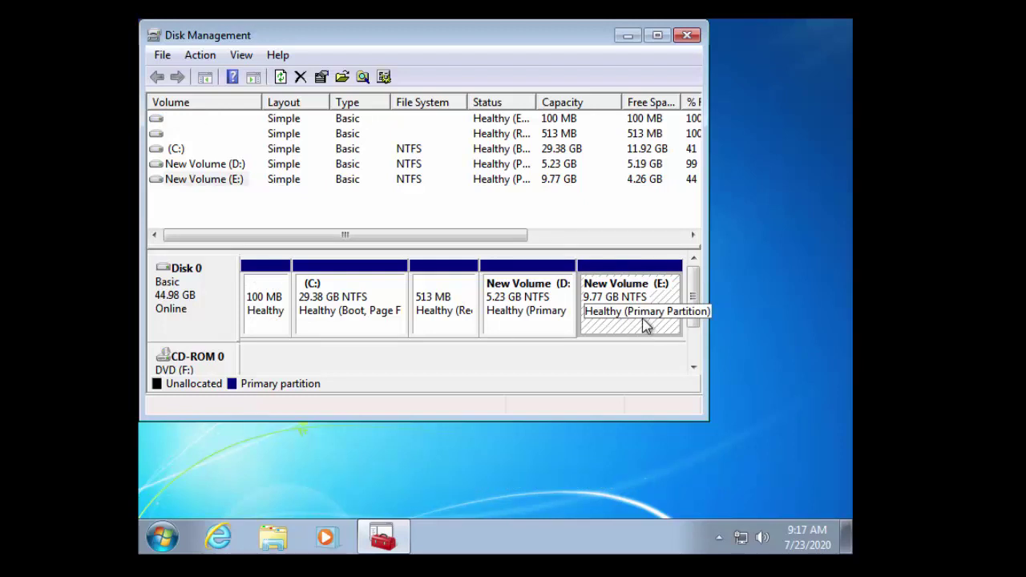
right_click(624, 311)
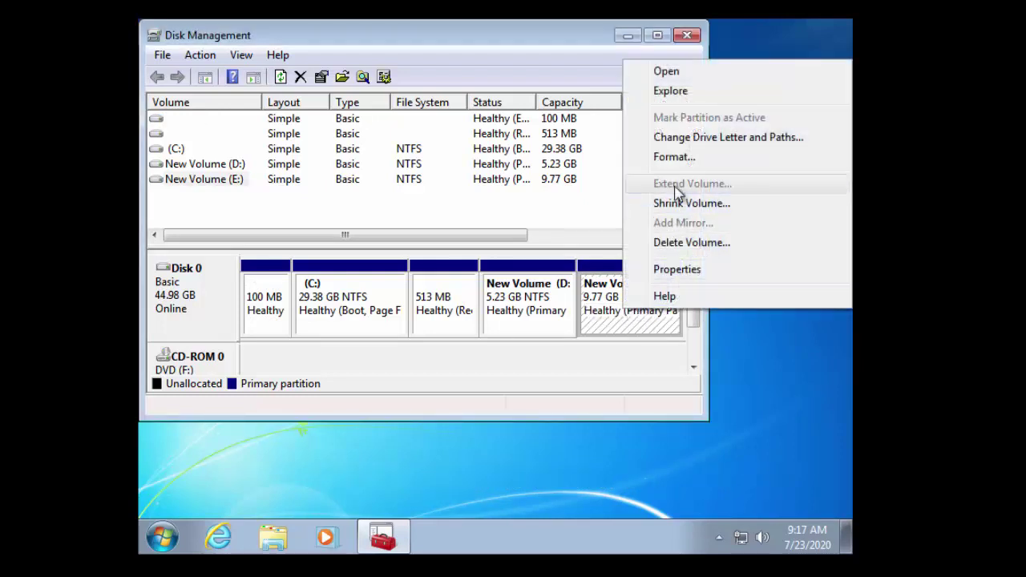
click(694, 242)
click(582, 353)
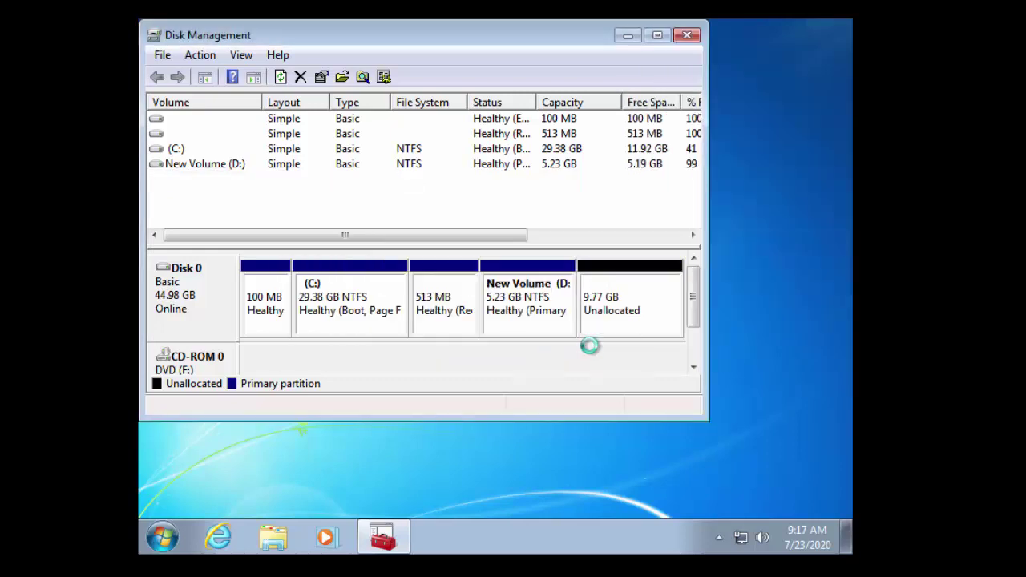
Extend New Volume (D:) by all 10000 MB of freed space, making it 15.00 GB
right_click(598, 323)
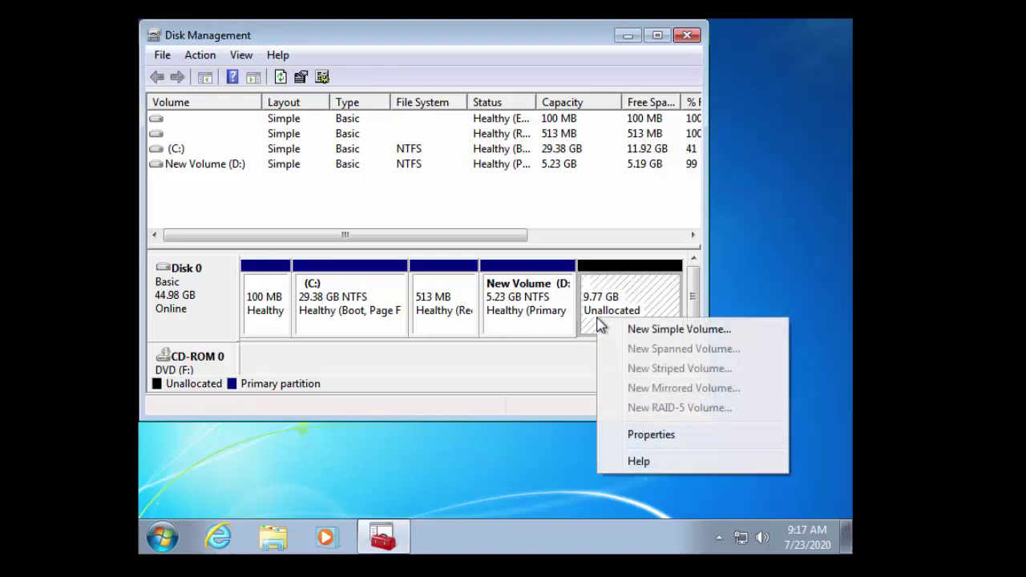
click(497, 309)
right_click(496, 308)
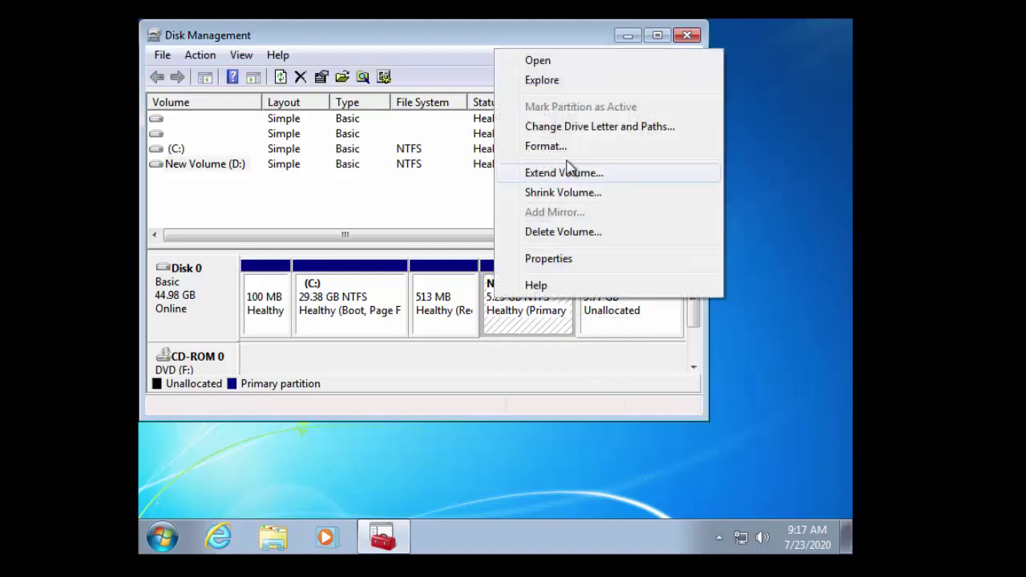
click(594, 177)
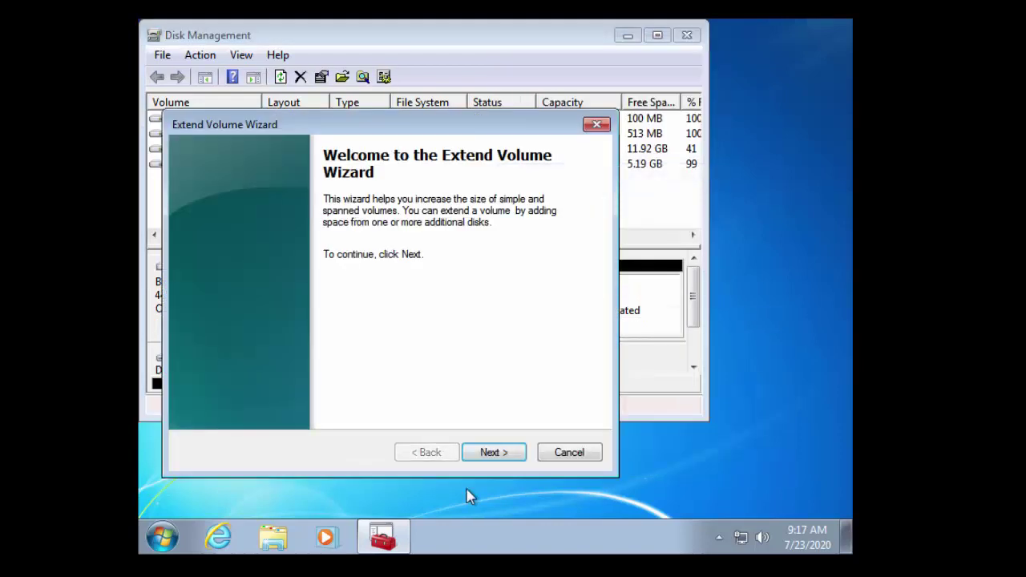
click(490, 453)
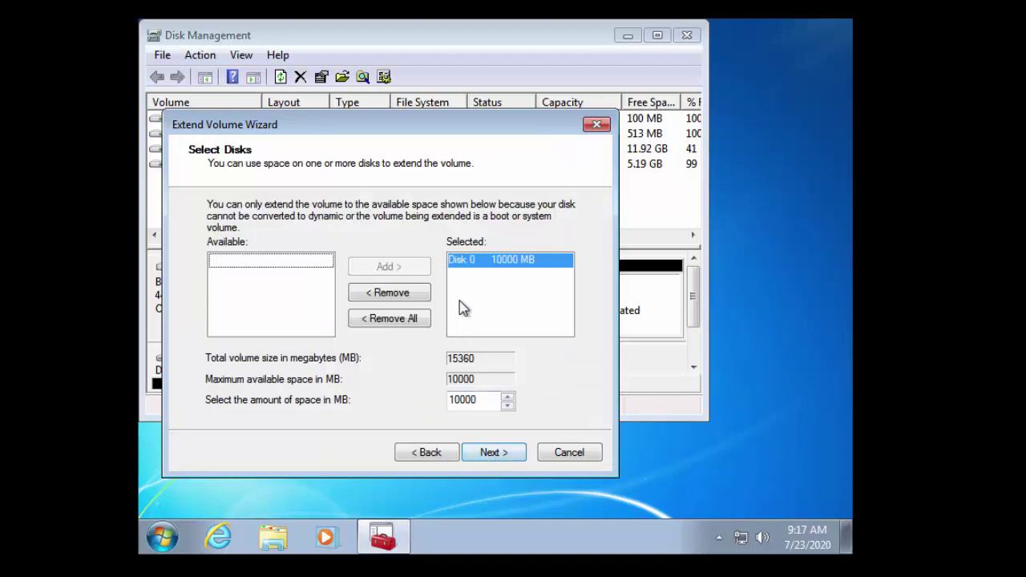
click(477, 271)
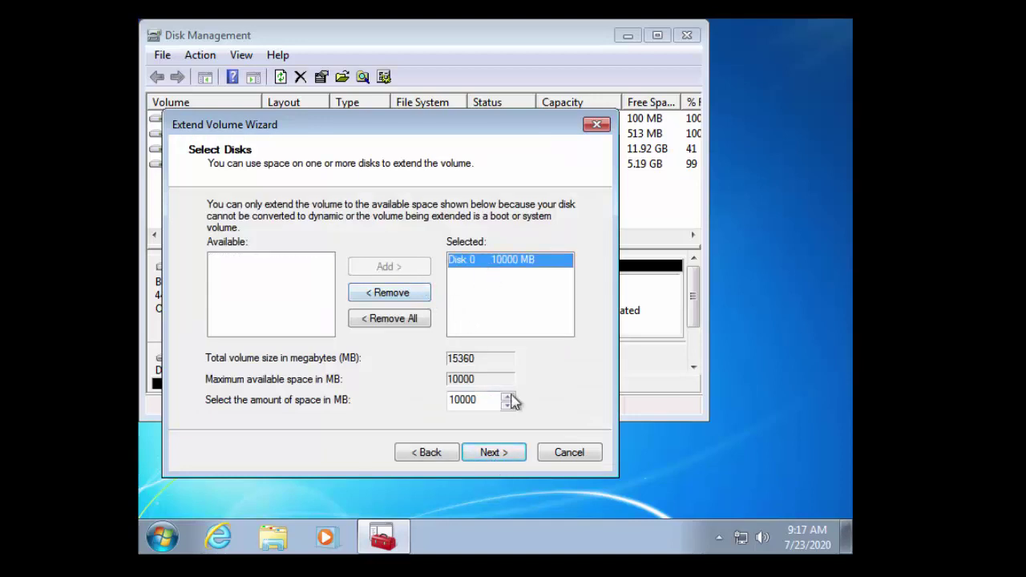
click(507, 460)
click(506, 461)
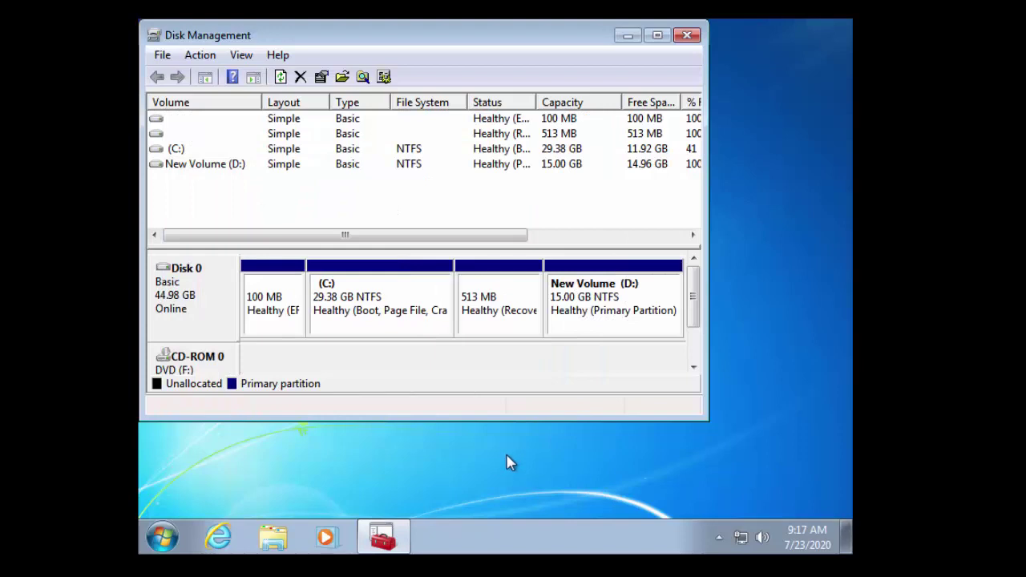
click(624, 295)
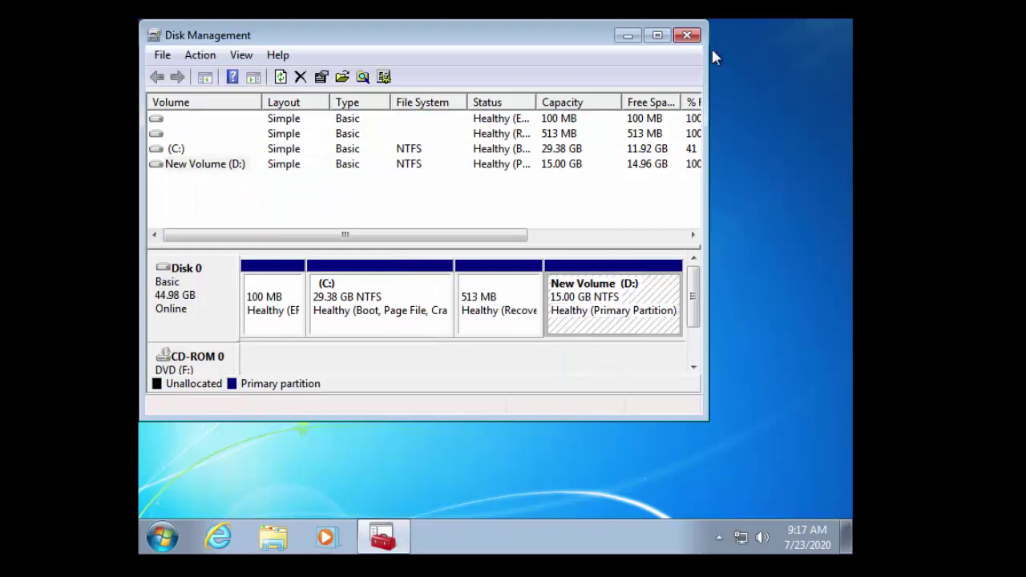